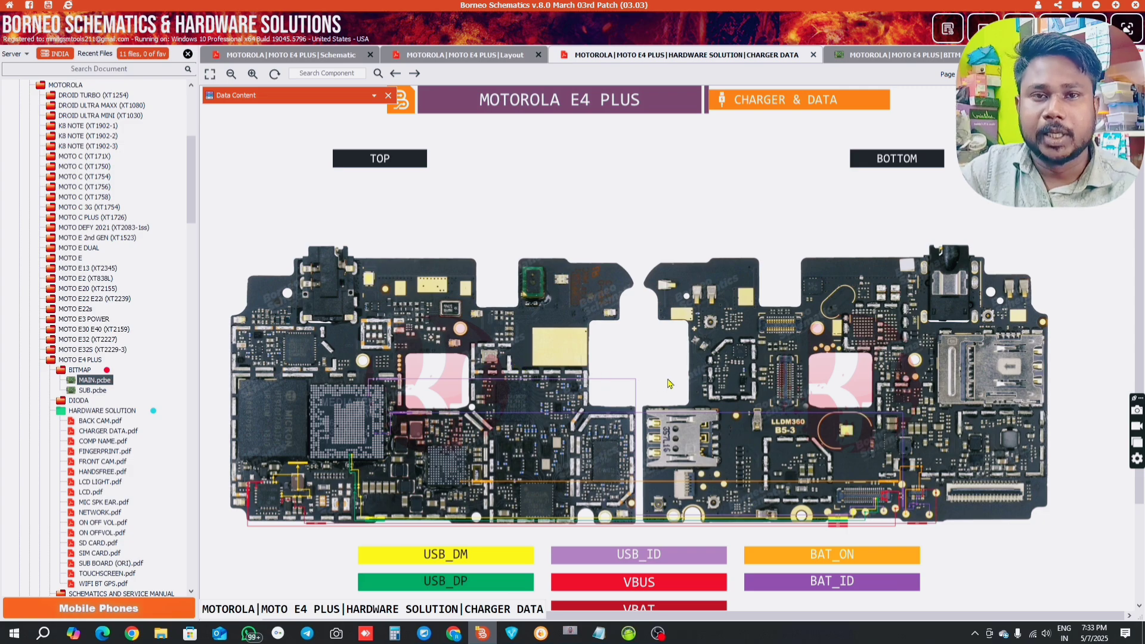
Examine the Charger & Data board diagram, following the USB_DM, USB_DP and VBUS traces around the charging IC.
scroll(689, 379, "up", 1)
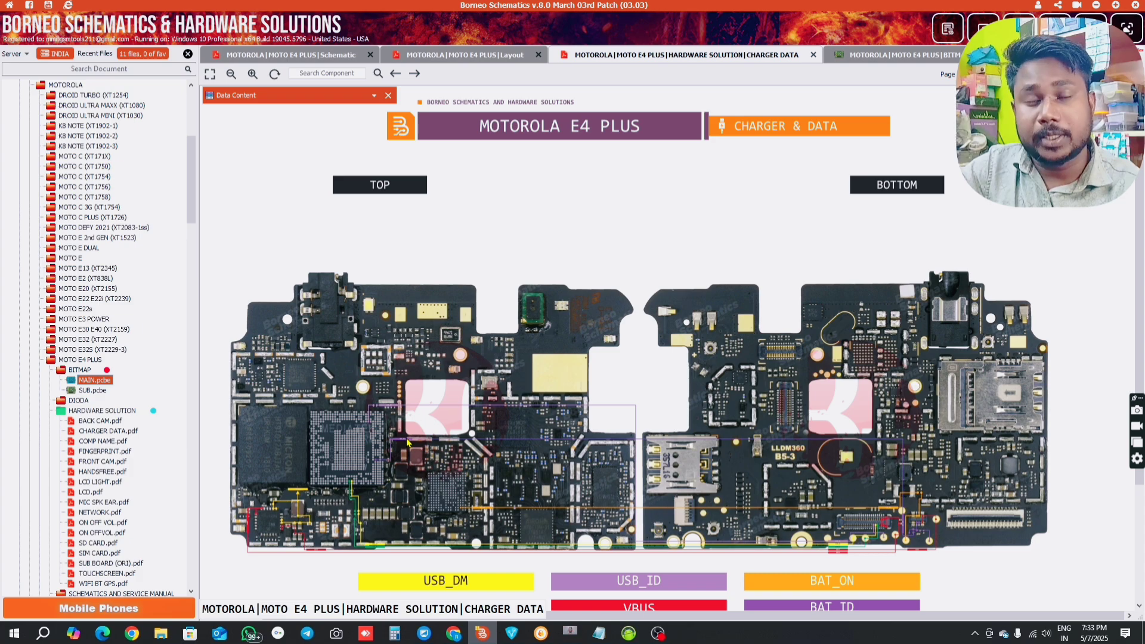
scroll(601, 286, "up", 1, "ctrl")
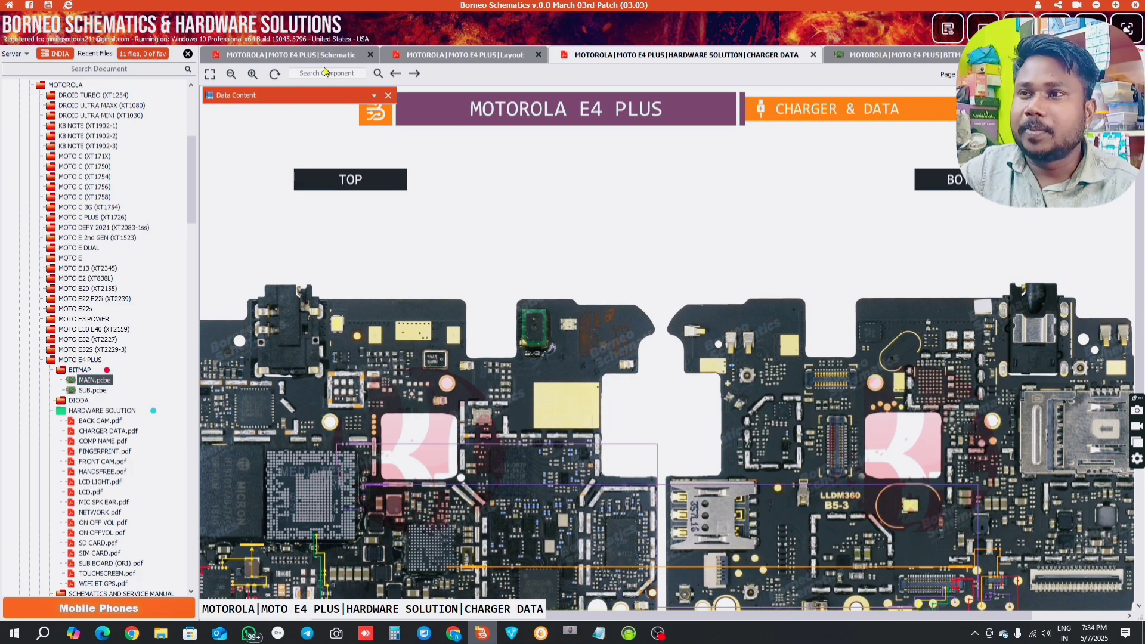
left_click_drag(519, 348, 515, 267)
scroll(598, 358, "down", 1, "ctrl")
scroll(624, 411, "down", 2)
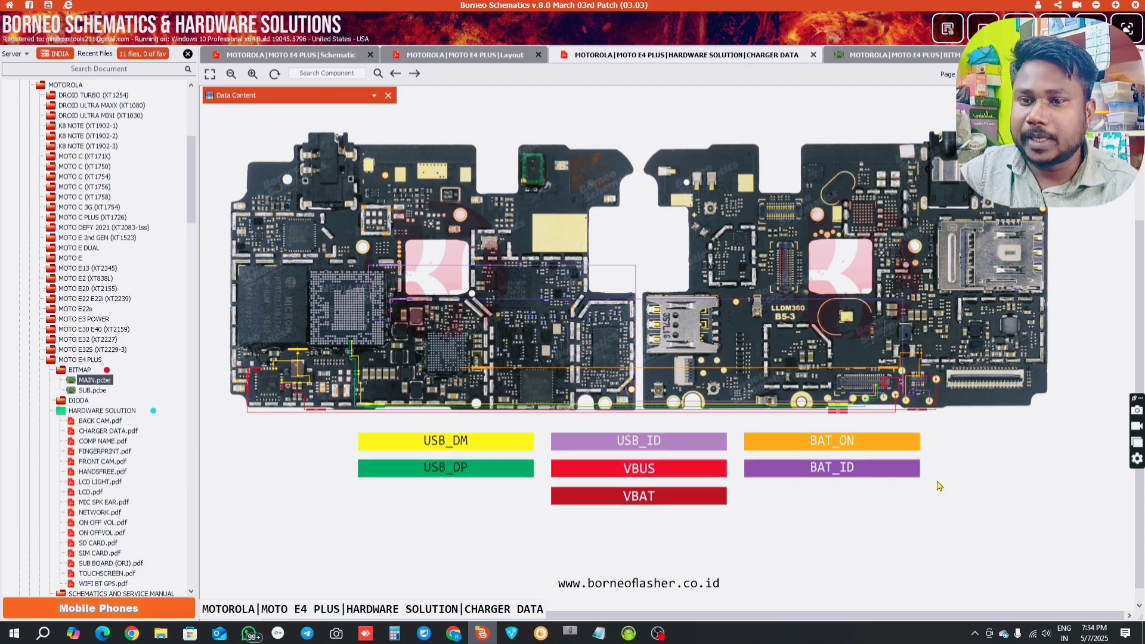
scroll(805, 435, "up", 1, "ctrl")
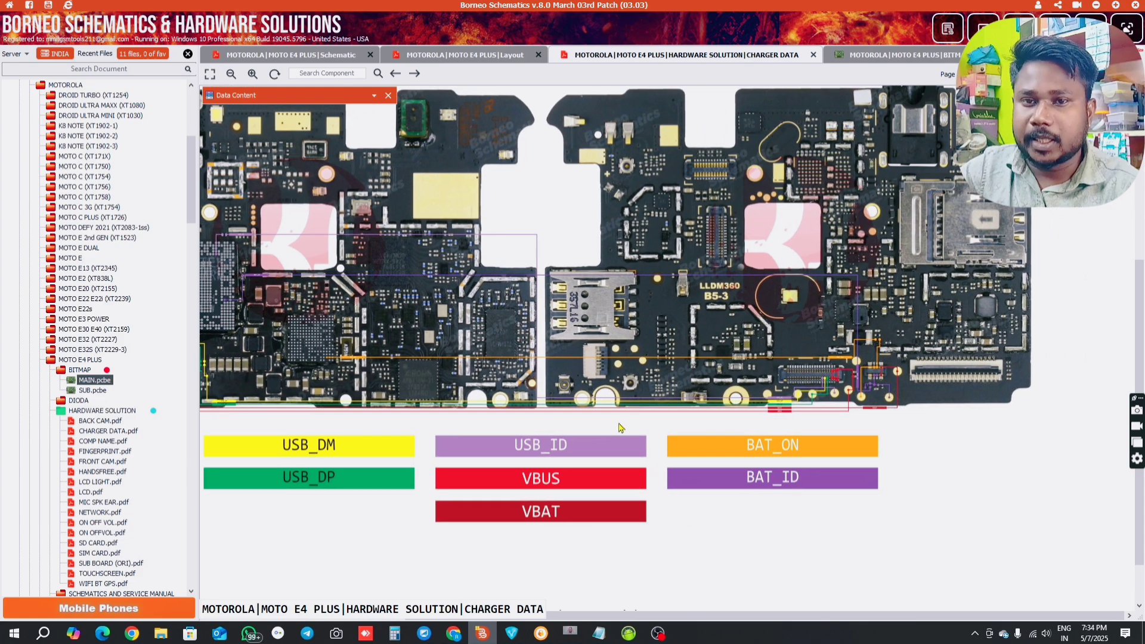
left_click_drag(571, 424, 693, 383)
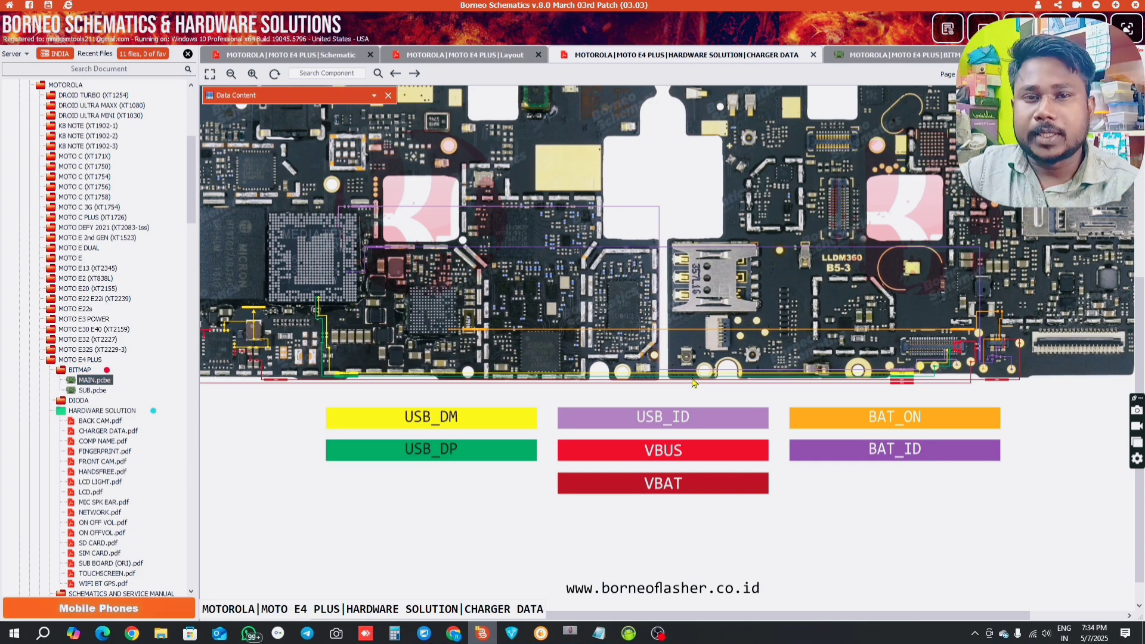
scroll(293, 382, "up", 3, "ctrl")
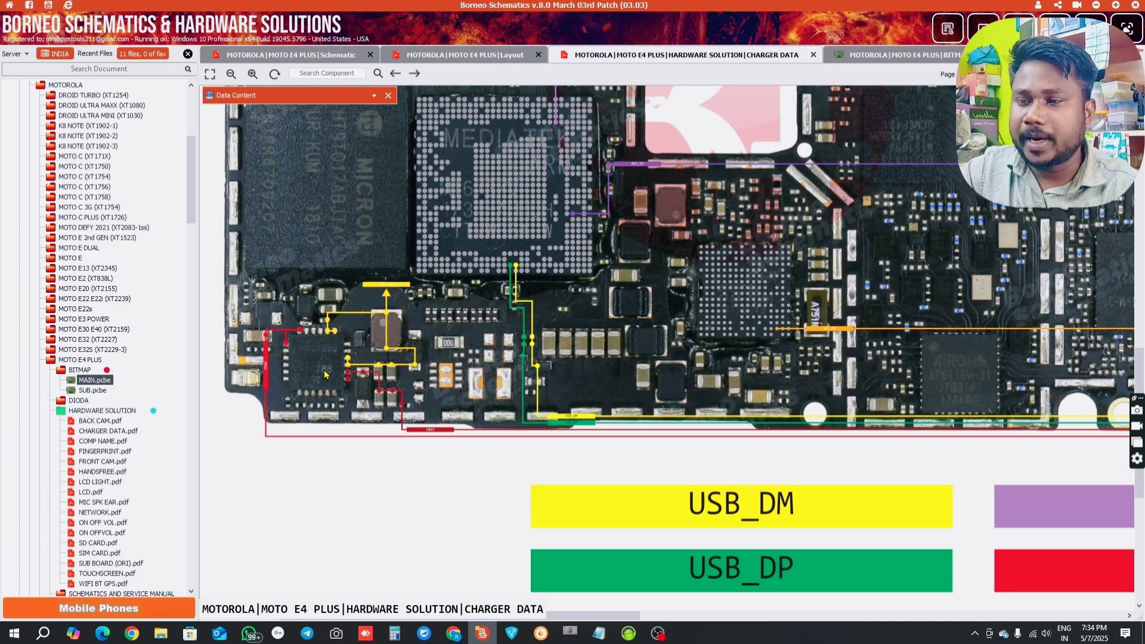
left_click_drag(370, 363, 286, 389)
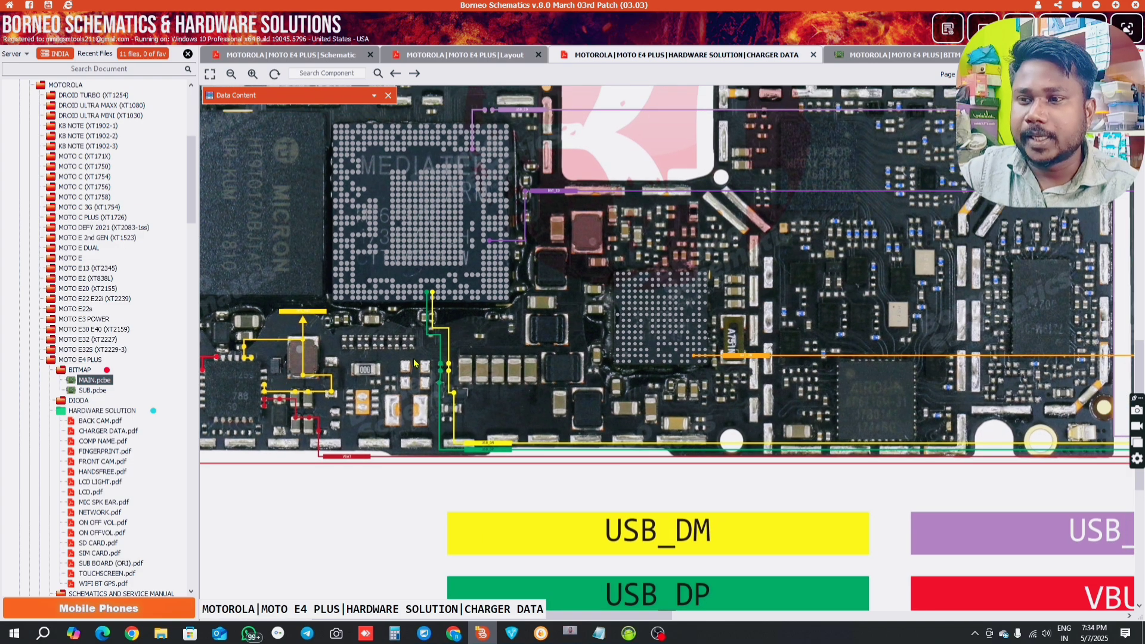
Look through the Moto E4 Plus bitmap, layout and schematic documents, and return to the Charger Data diagram.
left_click(901, 57)
left_click(656, 60)
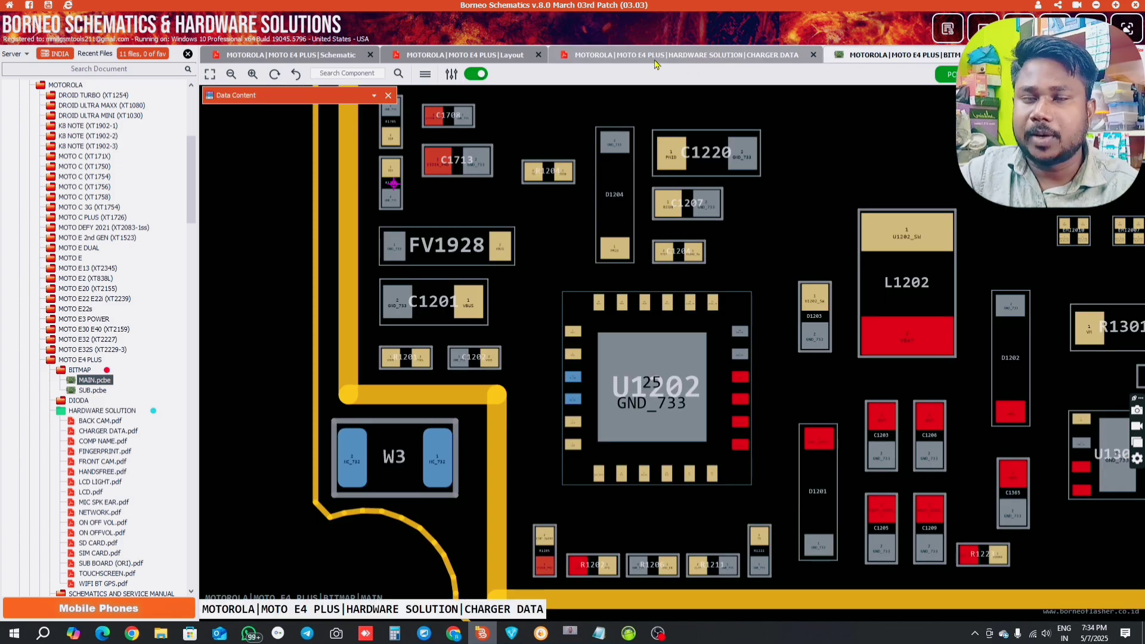
left_click(498, 62)
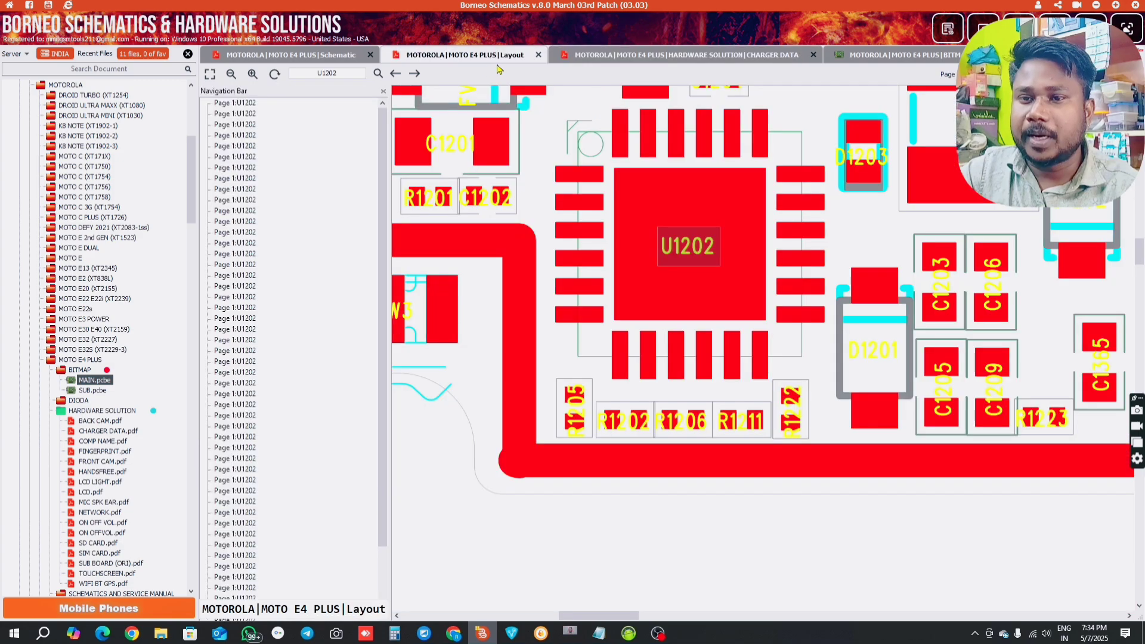
left_click(322, 58)
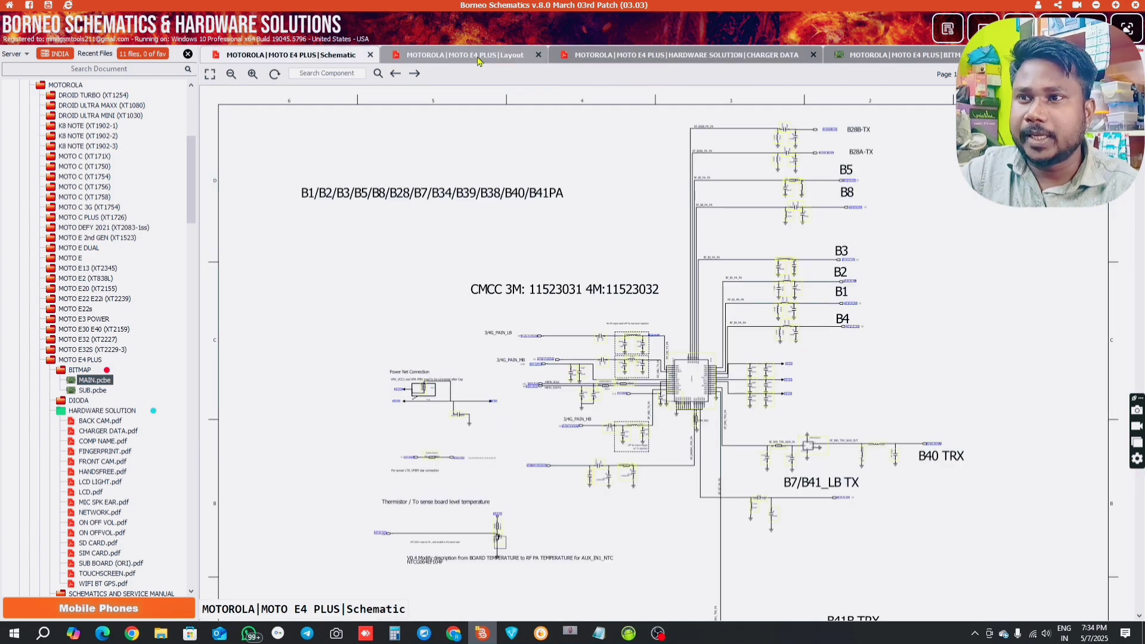
left_click(685, 55)
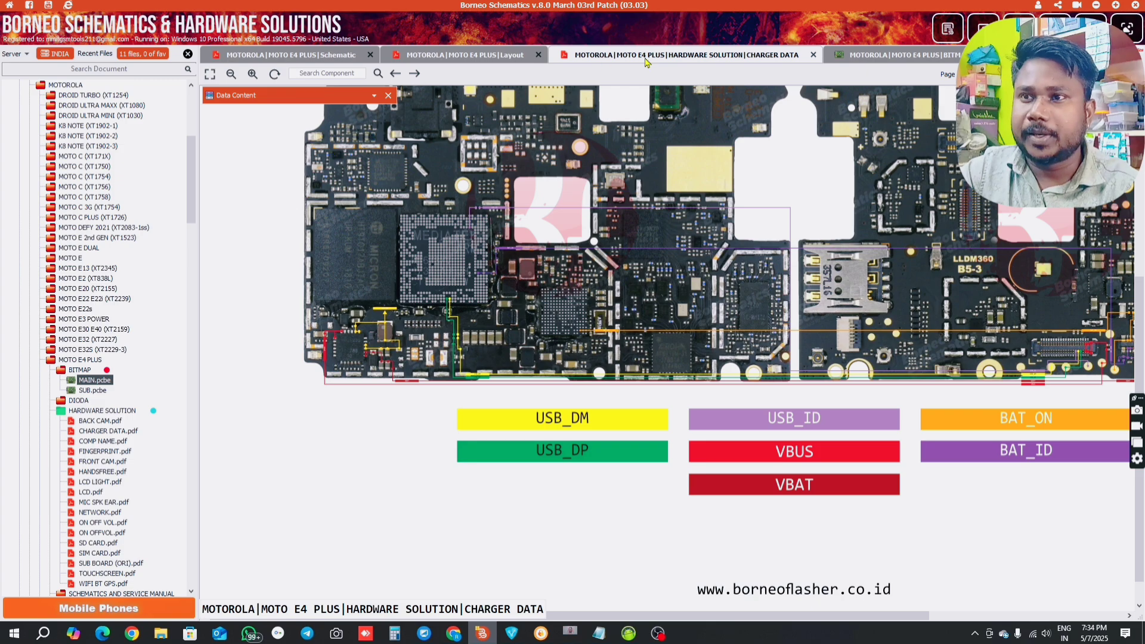
Locate the charging IC U1202 on the Moto E4 Plus board layout and look up its designator.
left_click(487, 60)
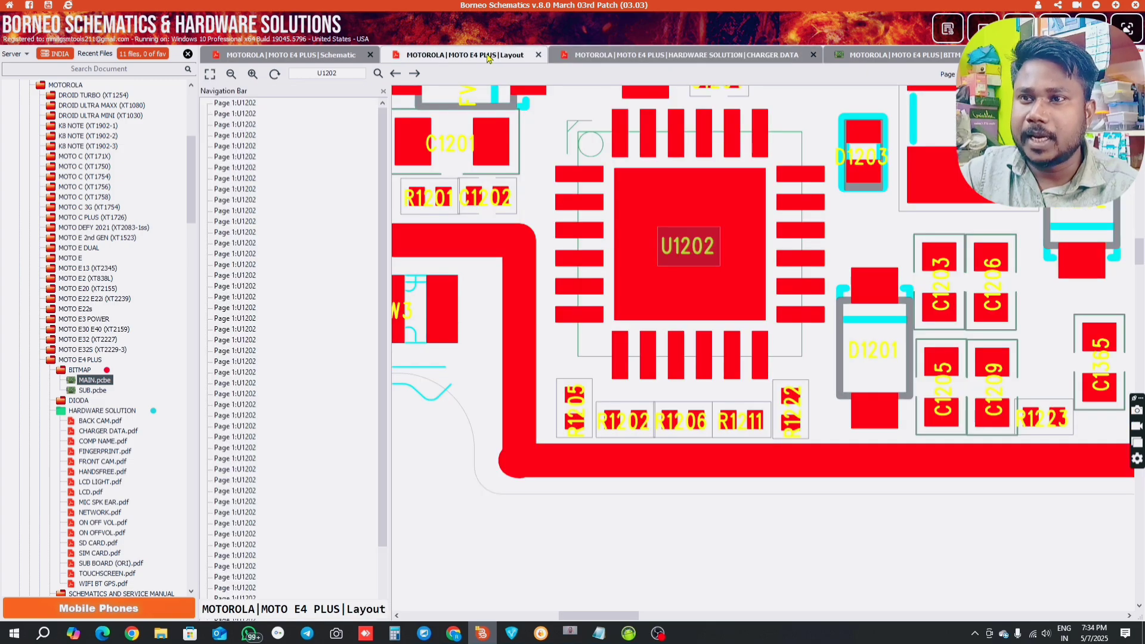
scroll(625, 345, "down", 3)
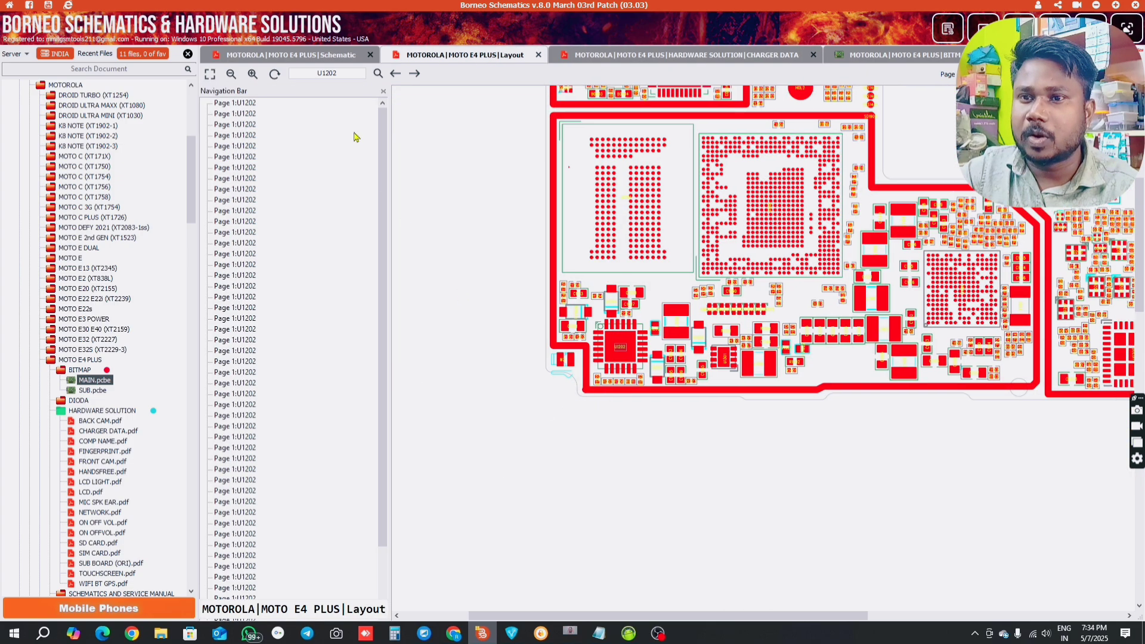
left_click(384, 91)
scroll(388, 209, "down", 1)
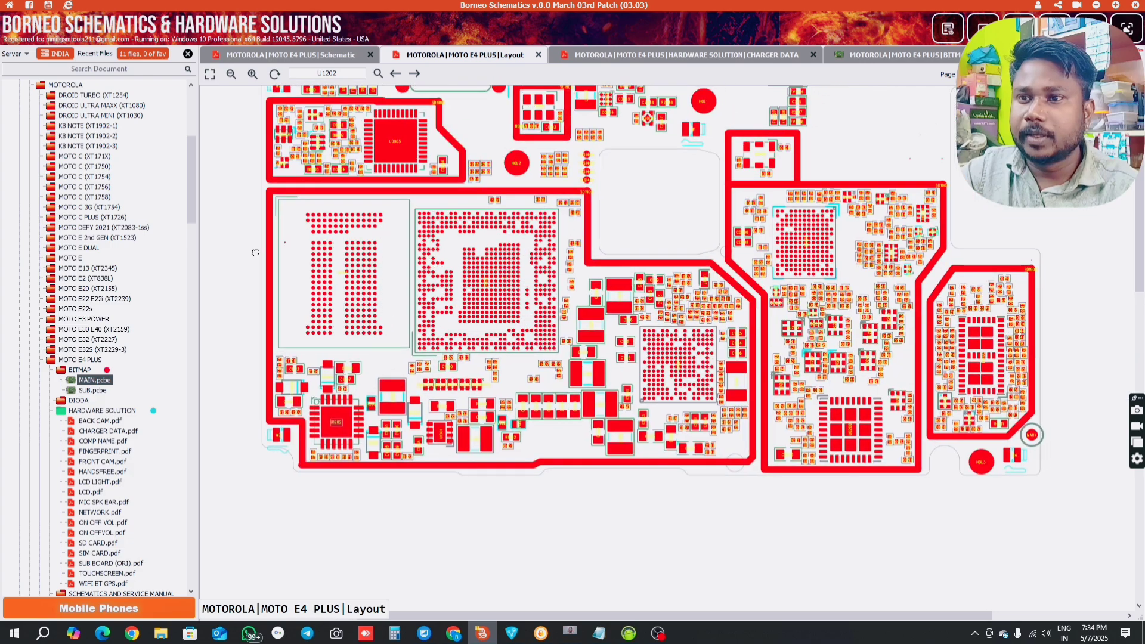
scroll(415, 391, "up", 3)
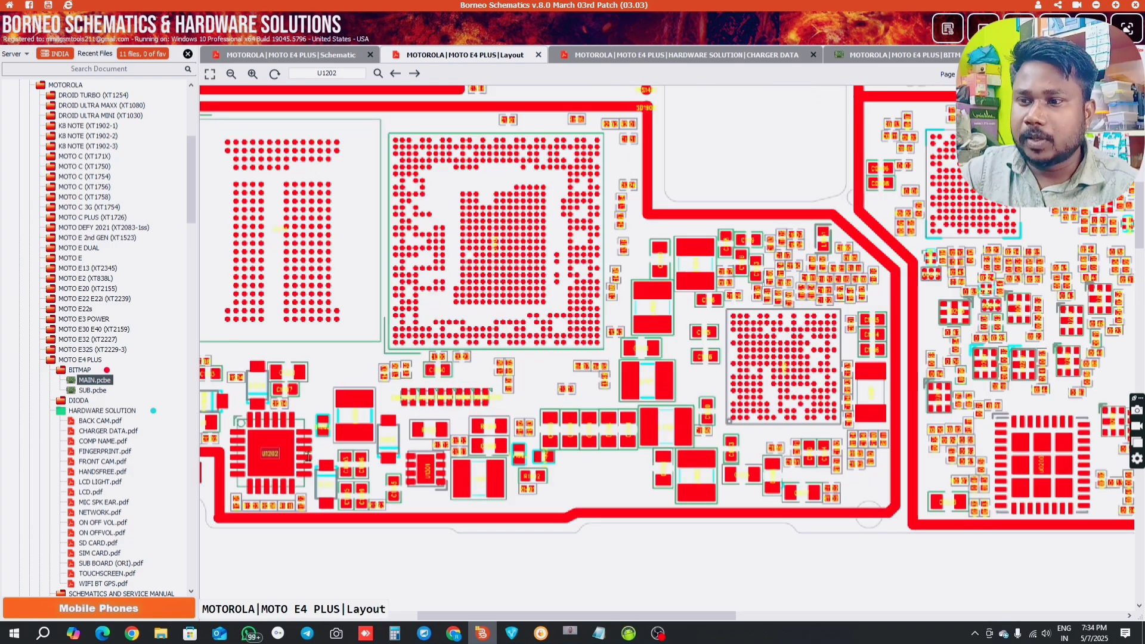
scroll(274, 461, "up", 3)
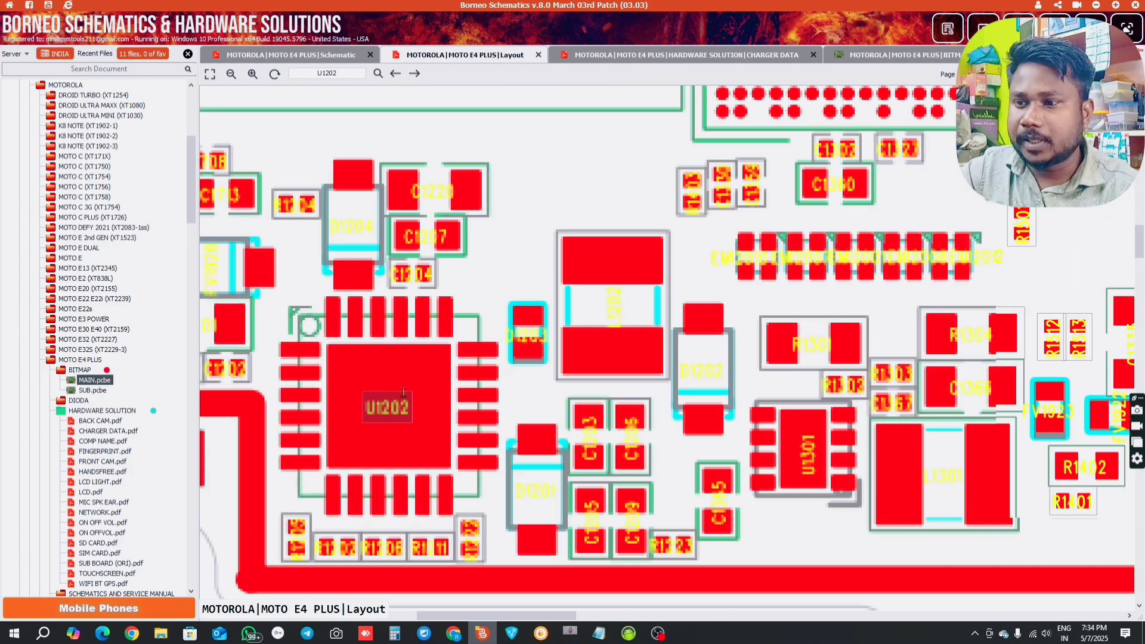
double_click(383, 405)
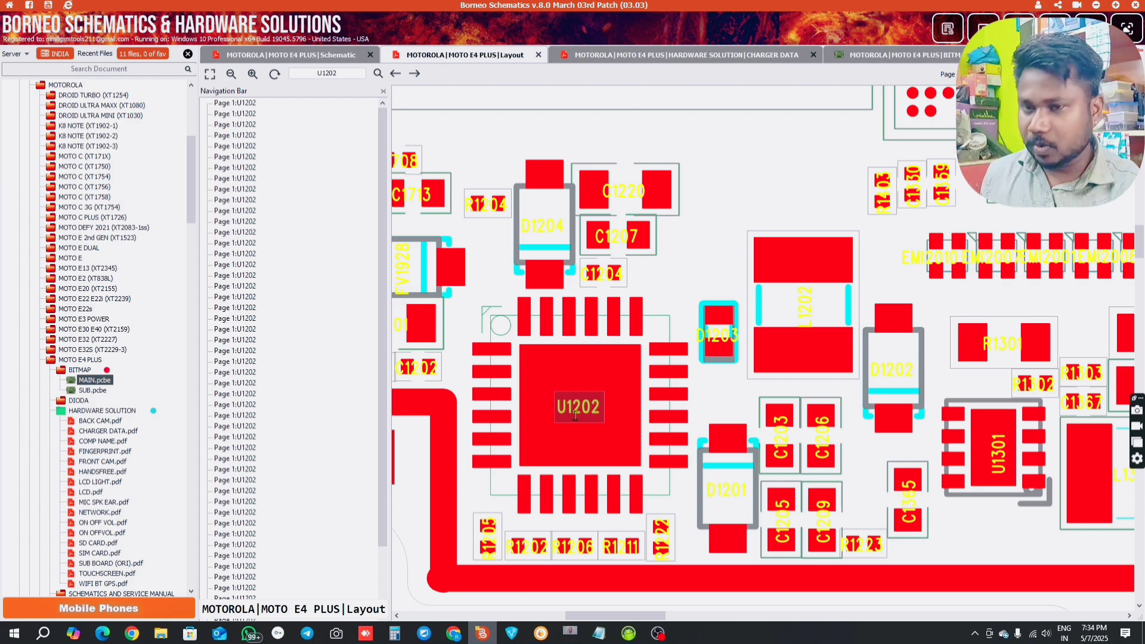
Search the Moto E4 Plus schematic for U1202 and bring the charging IC's symbol into view.
left_click(331, 55)
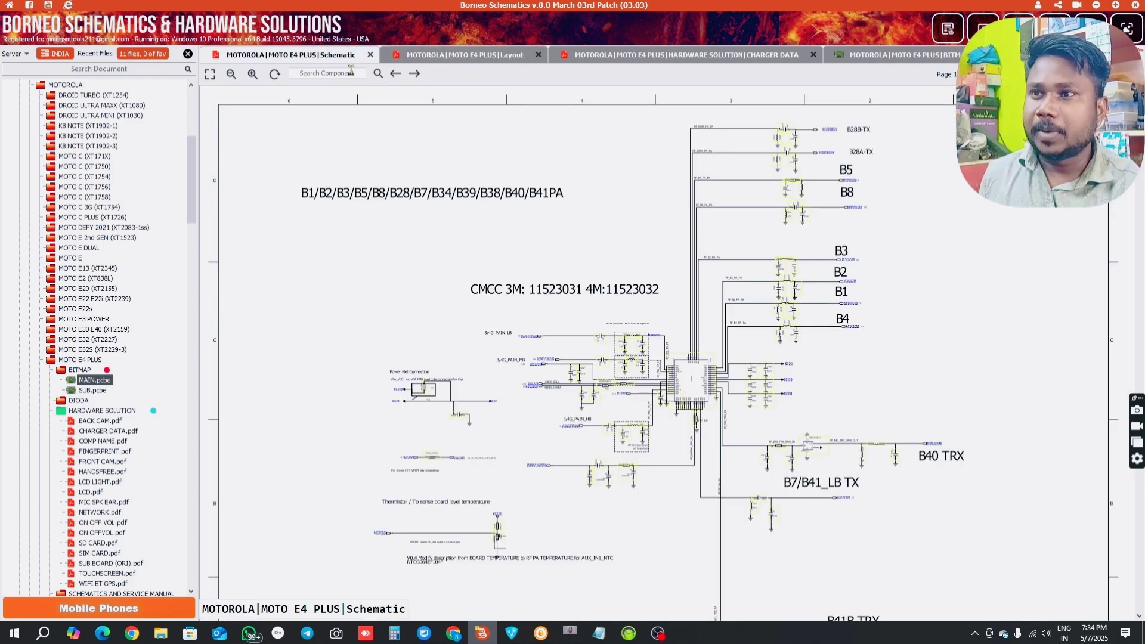
left_click(350, 71)
type("U1202")
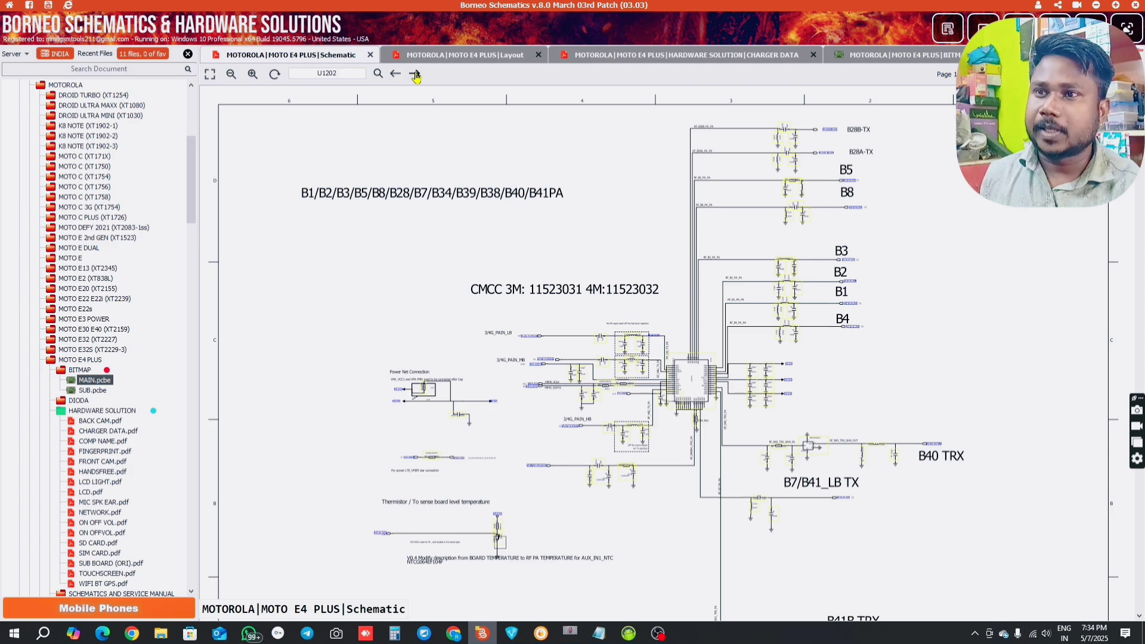
left_click(414, 74)
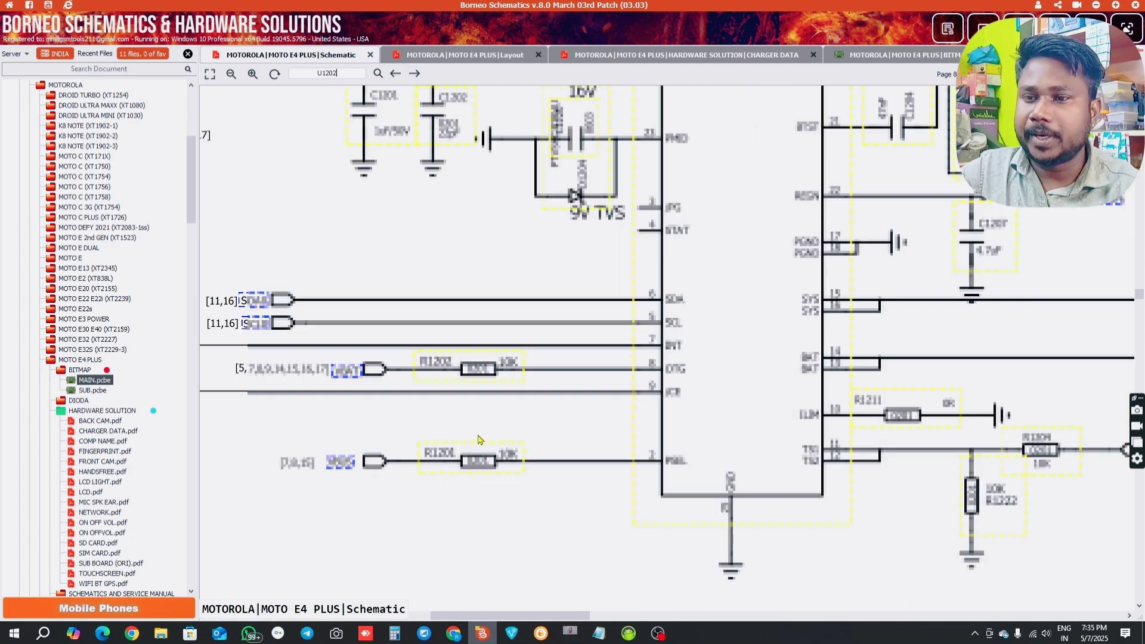
scroll(493, 392, "up", 3)
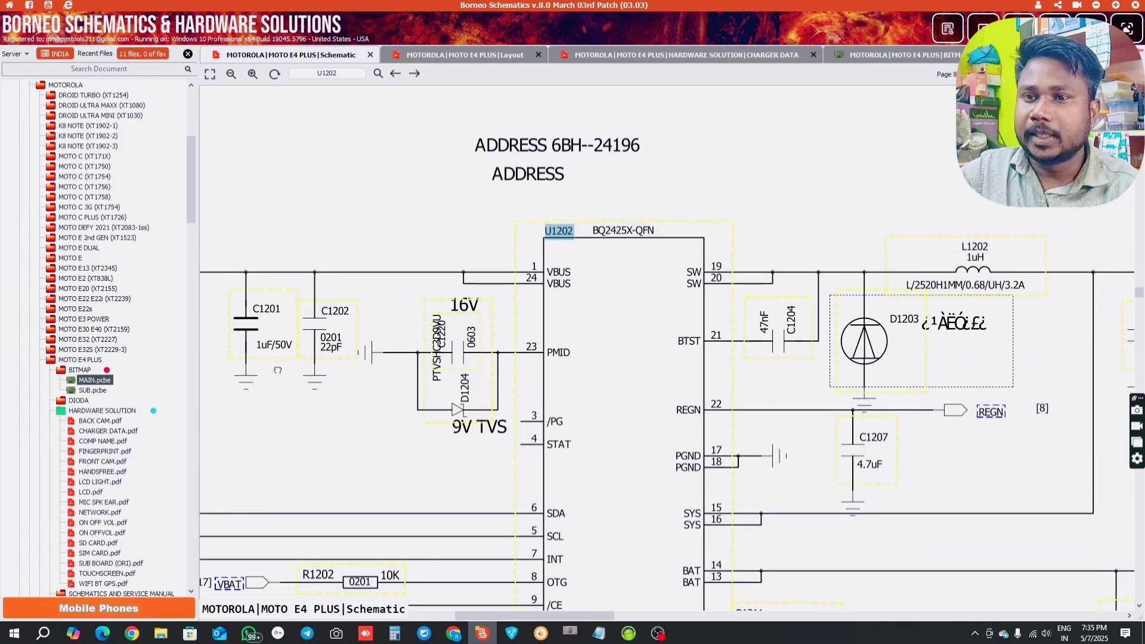
Look up the part number BQ2425X-QFN beside U1202 in the schematic.
scroll(487, 260, "up", 3, "ctrl")
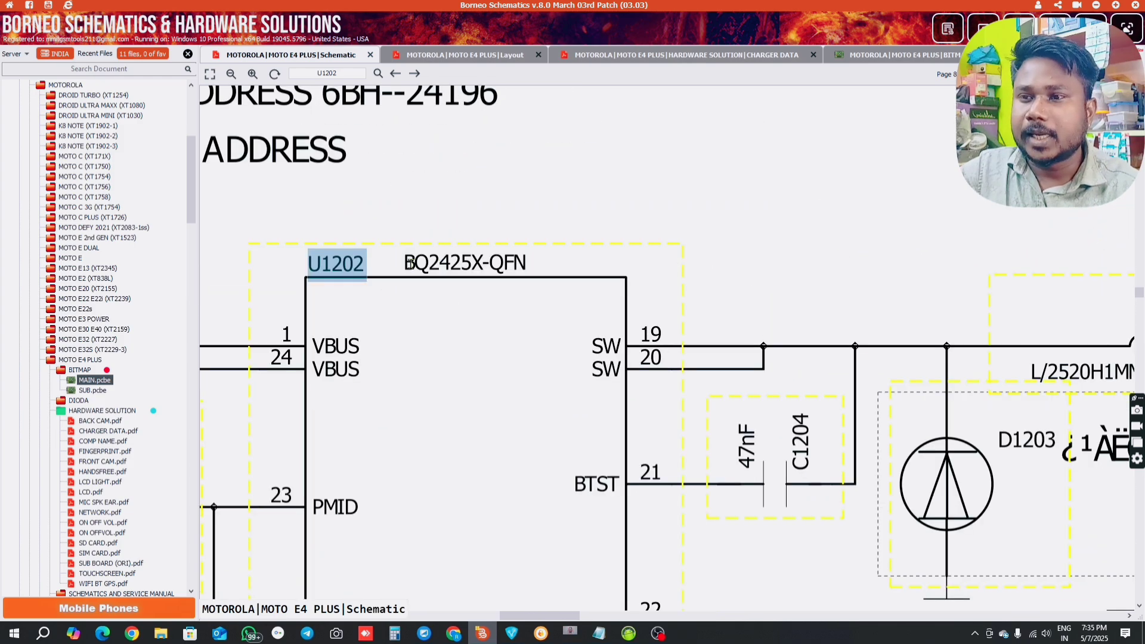
double_click(433, 263)
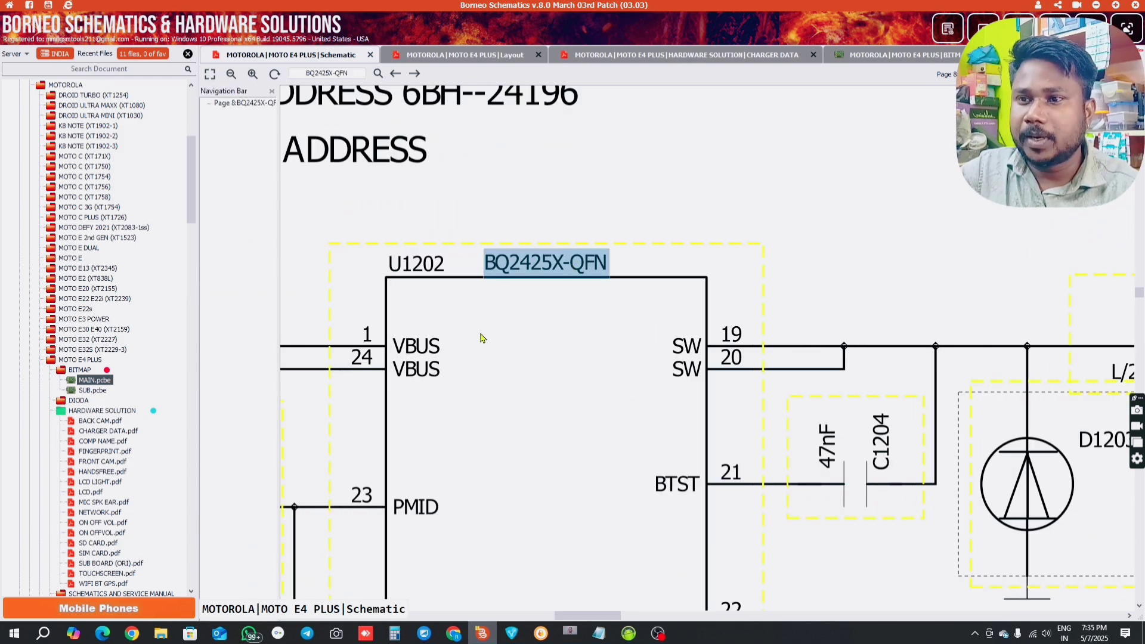
scroll(482, 338, "down", 4, "ctrl")
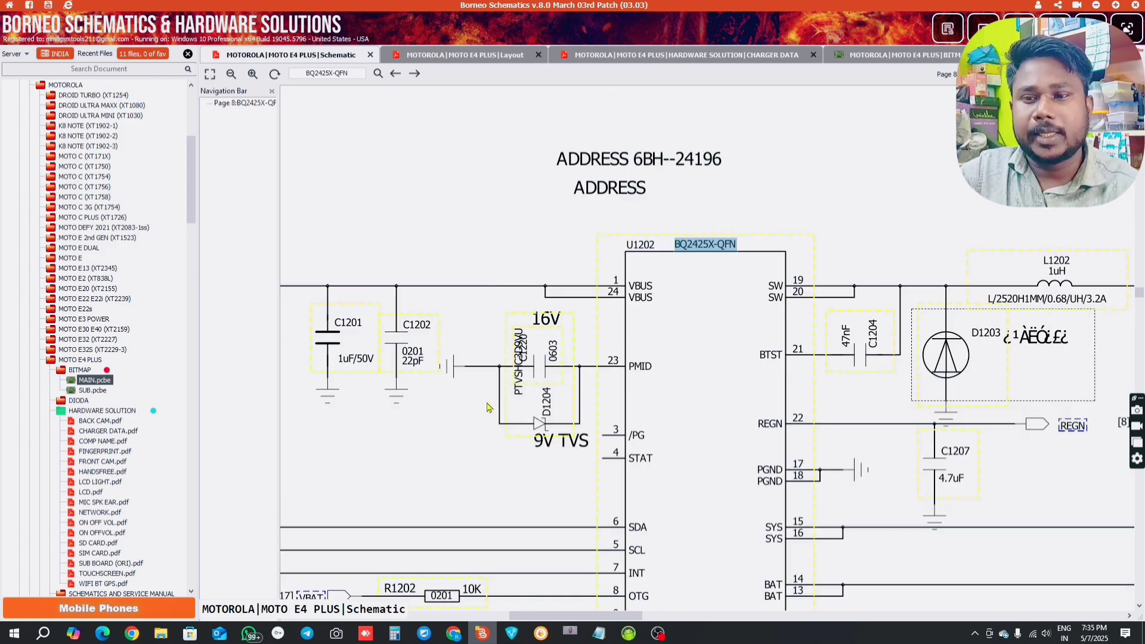
Examine the U1202 charging circuit, from its VBUS input and control lines through the SW output and L1202 to VBAT.
left_click_drag(290, 313, 496, 263)
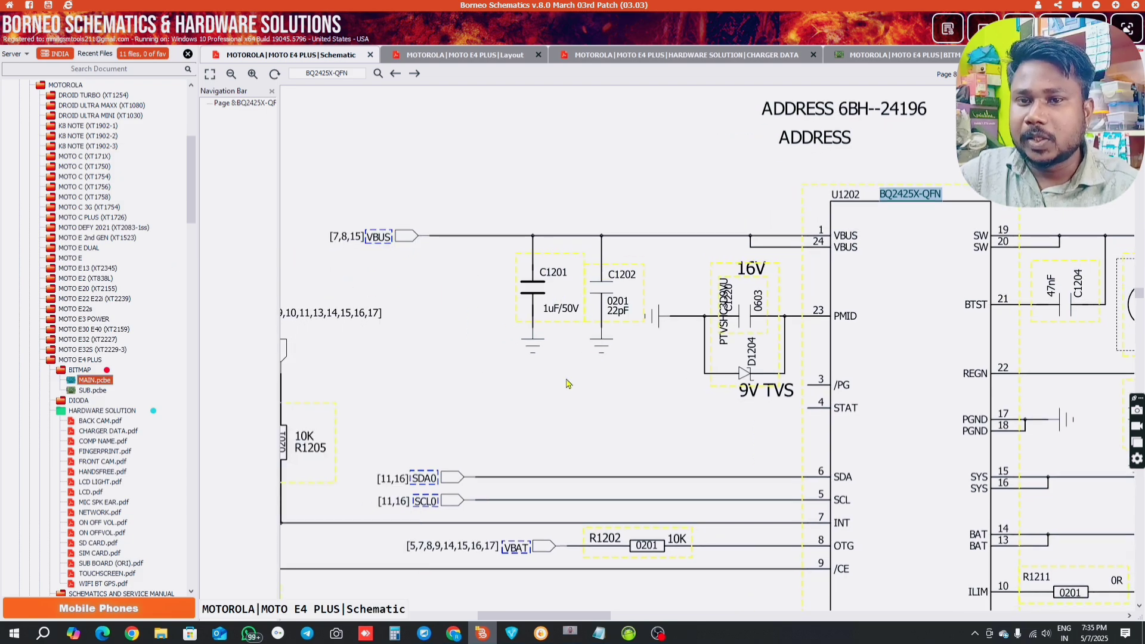
scroll(567, 383, "down", 5)
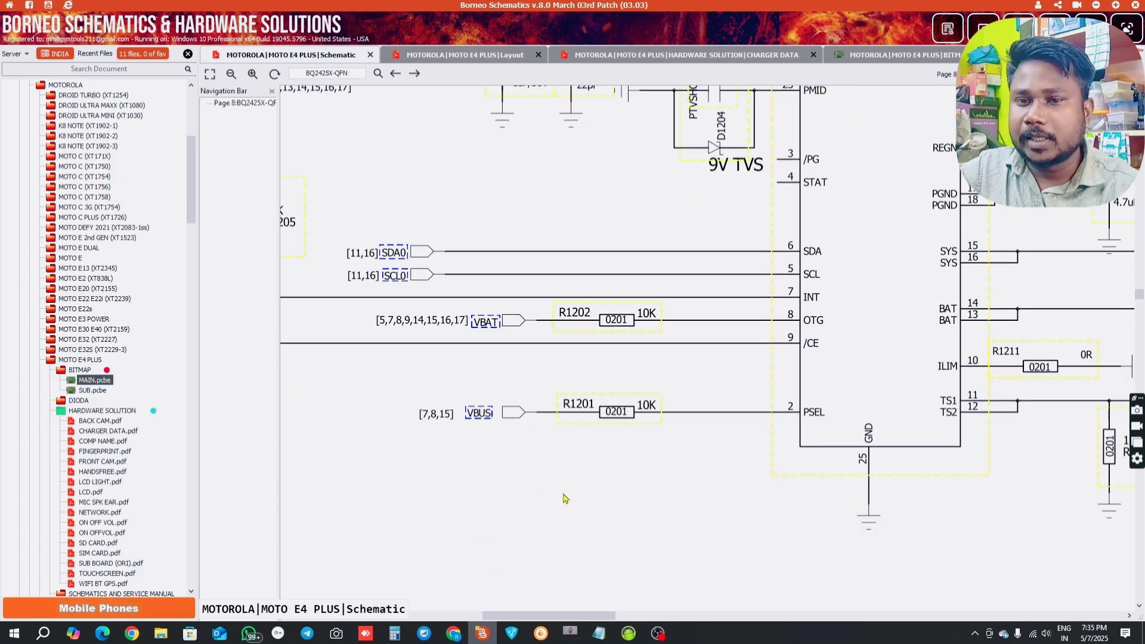
left_click_drag(565, 508, 572, 423)
left_click_drag(604, 354, 515, 519)
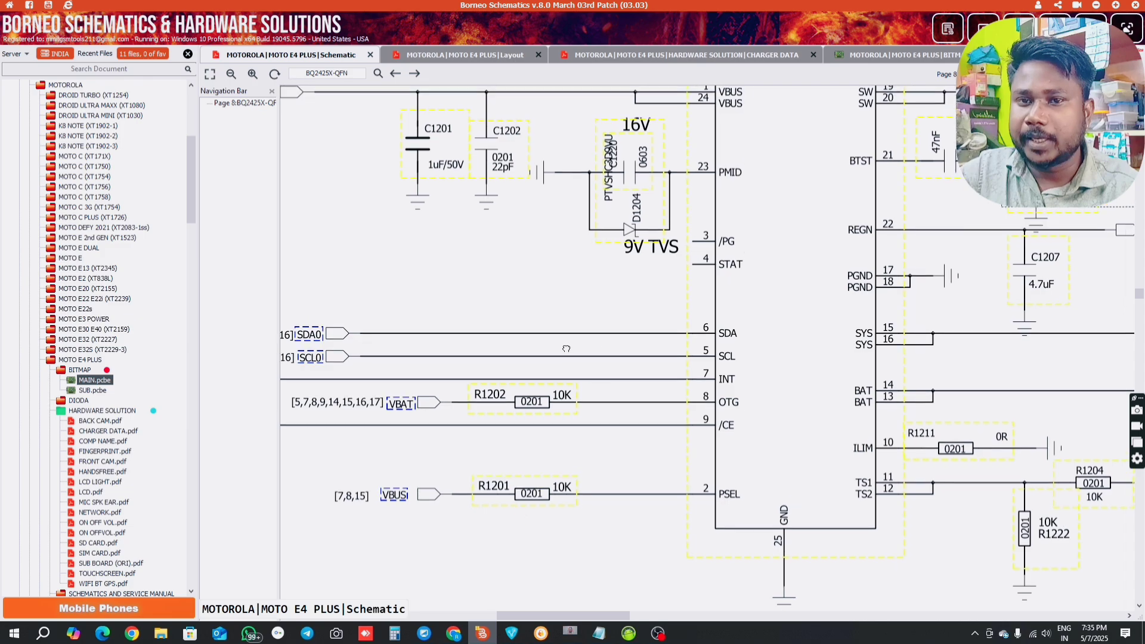
left_click_drag(566, 349, 299, 414)
left_click_drag(470, 295, 453, 338)
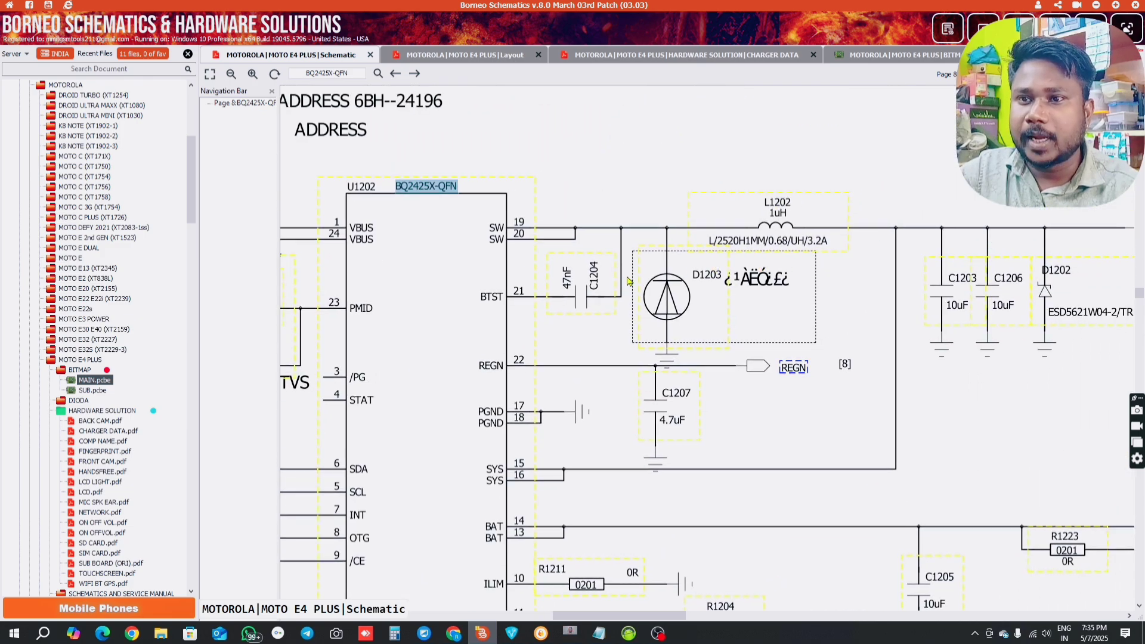
left_click_drag(914, 247, 603, 284)
left_click_drag(829, 282, 568, 299)
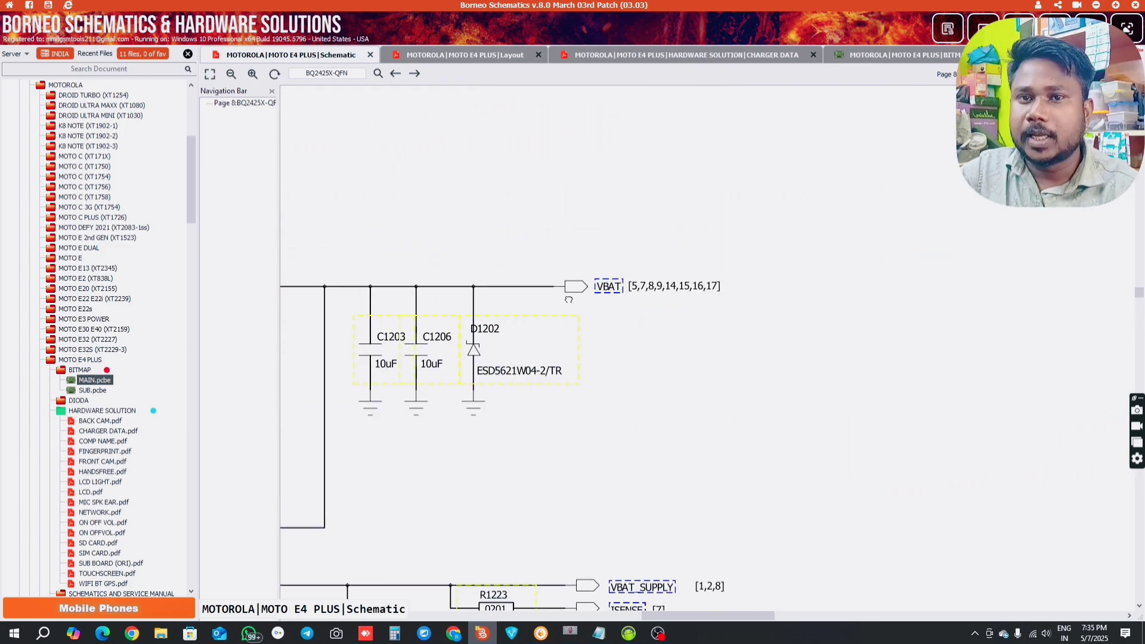
left_click_drag(361, 317, 777, 282)
left_click_drag(491, 323, 901, 288)
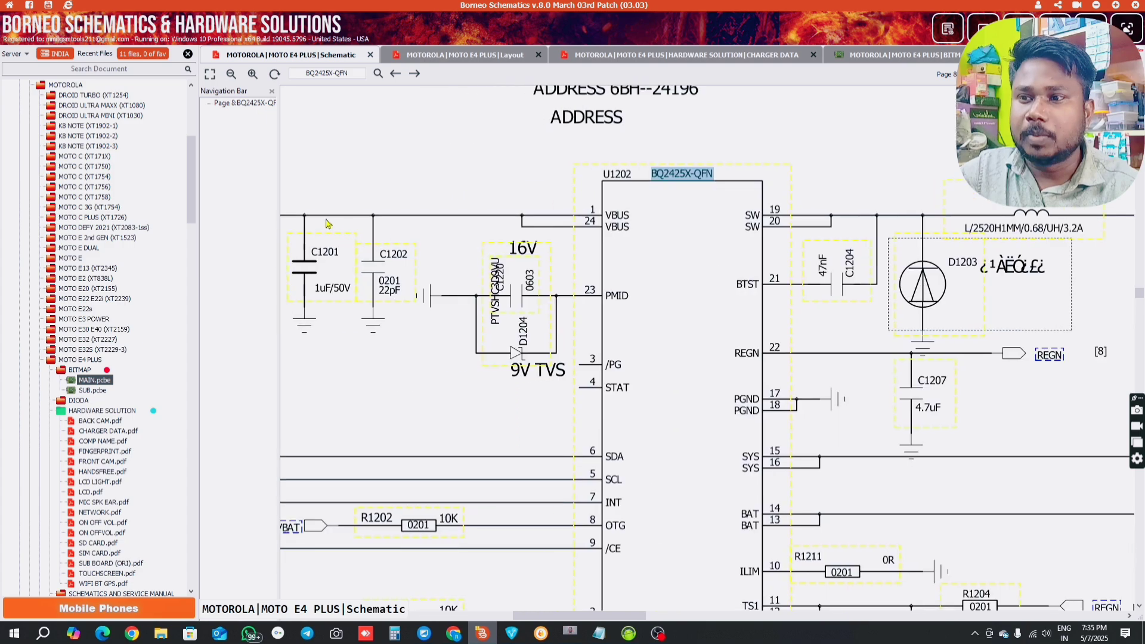
Close the search results and trace the VBUS line past capacitors C1201 and C1202 to U1202's VBUS pins.
left_click(272, 91)
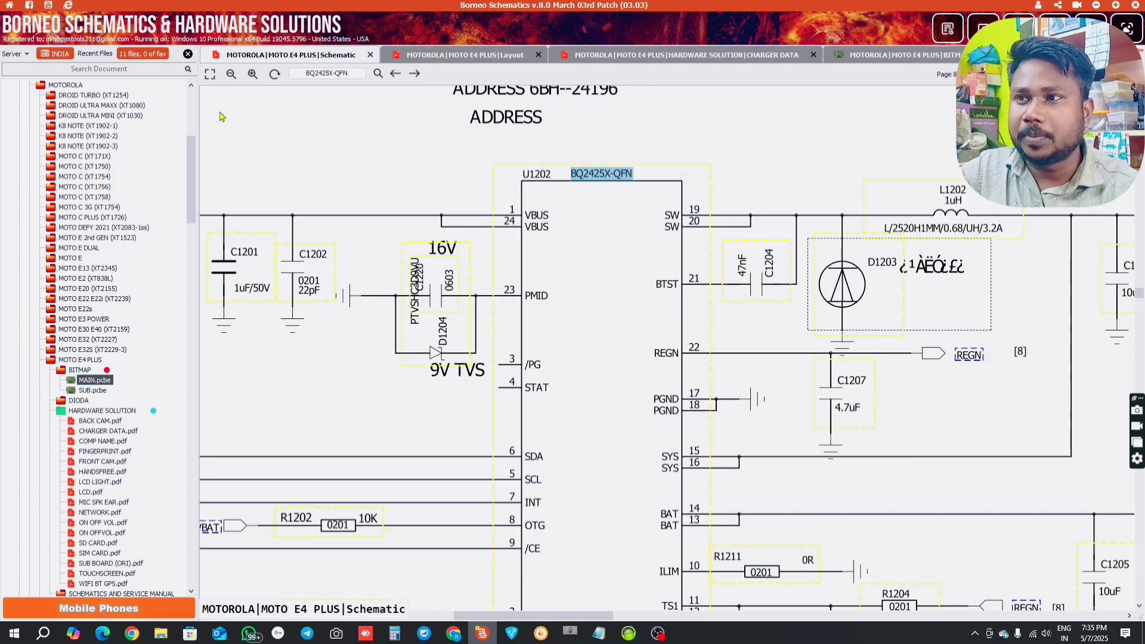
left_click(210, 74)
scroll(447, 349, "up", 5)
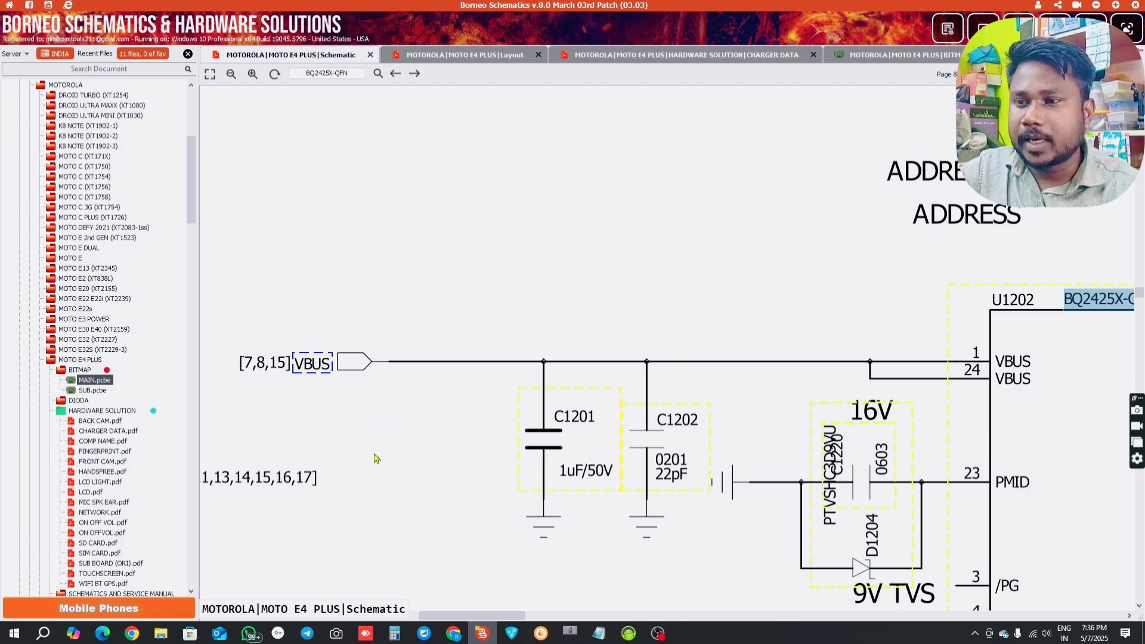
left_click_drag(438, 444, 389, 389)
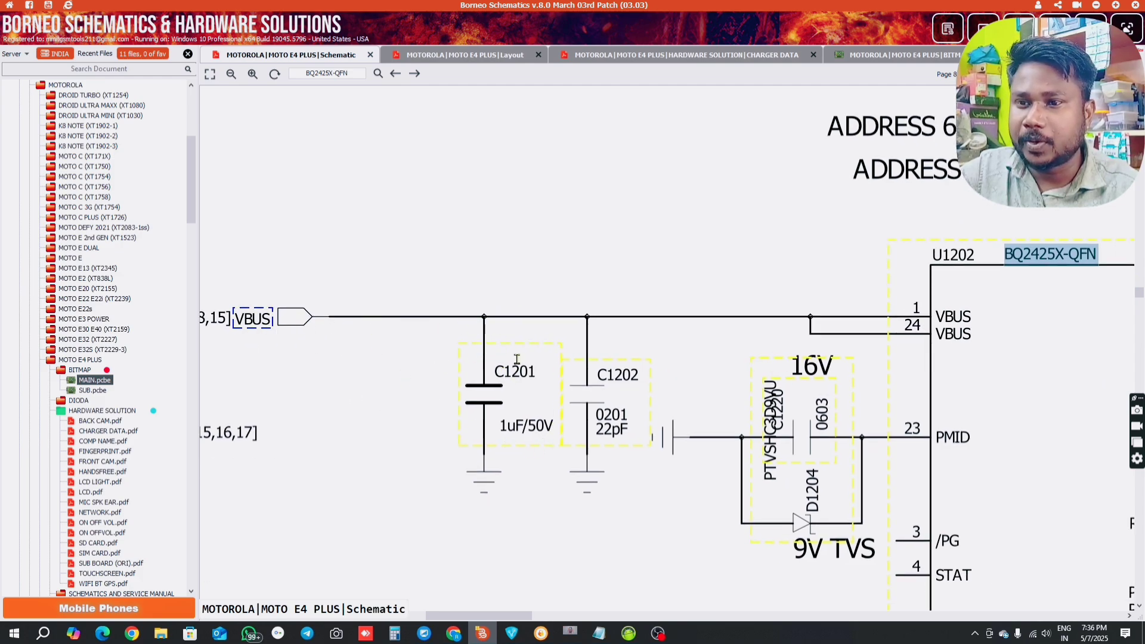
left_click_drag(526, 361, 377, 379)
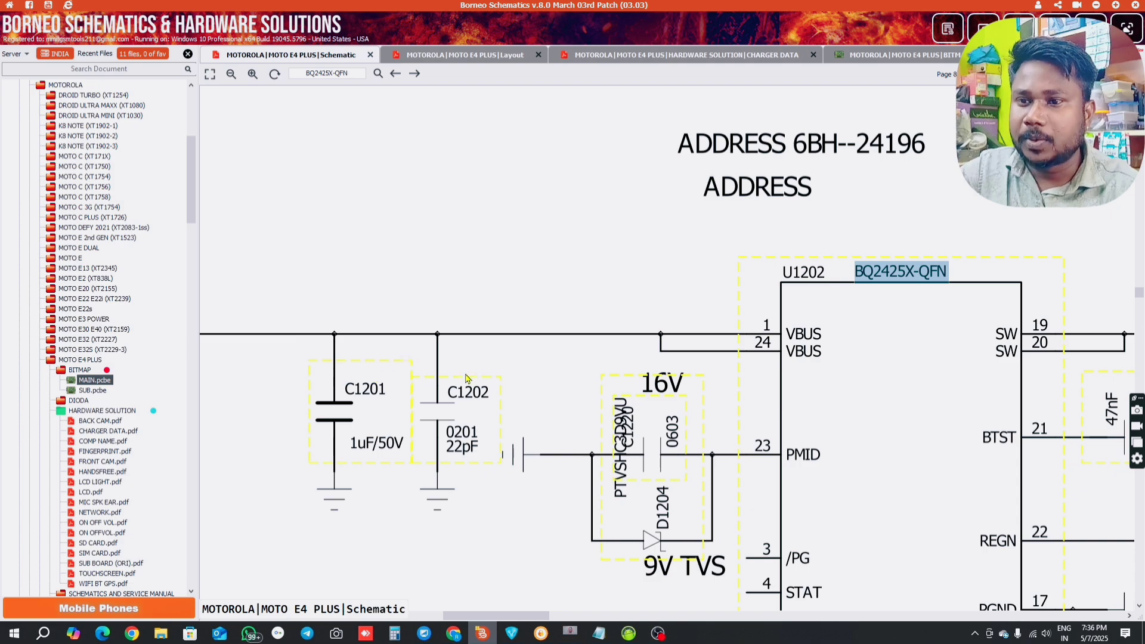
left_click_drag(616, 347, 434, 352)
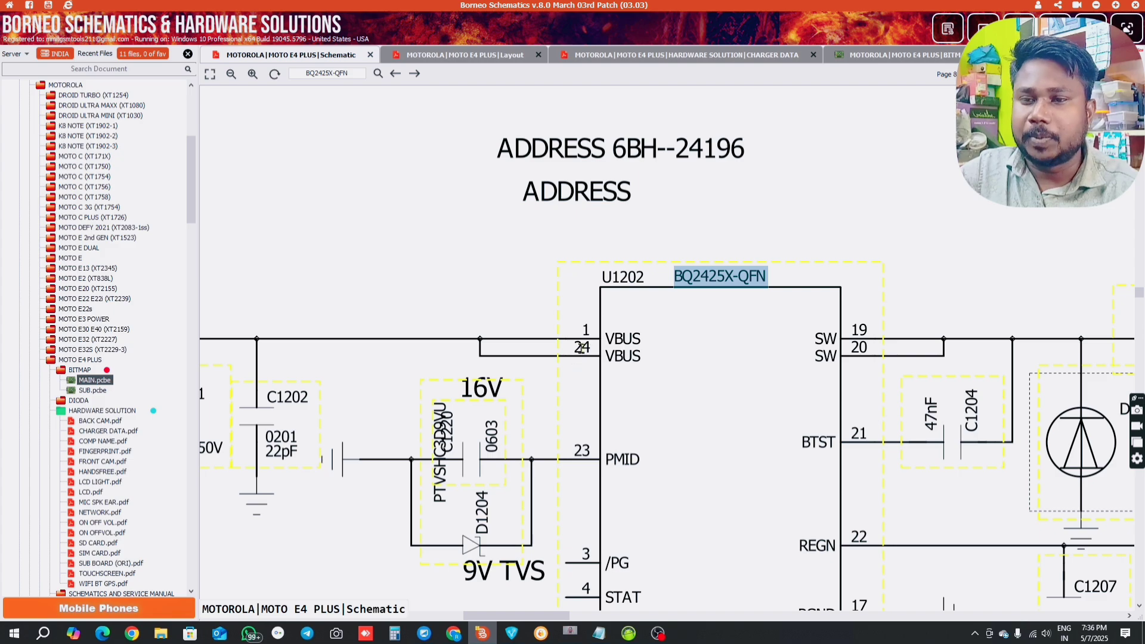
Switch to the main board bitmap, bring U1202's upper pins into view and highlight the VBUS net from pin 1.
left_click(869, 53)
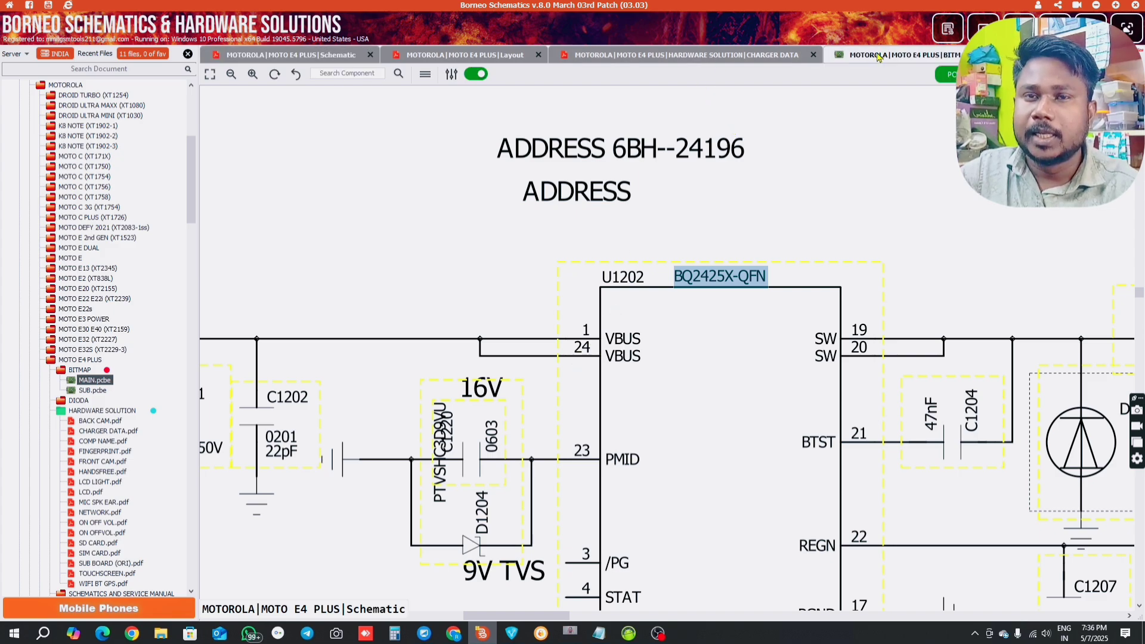
scroll(589, 353, "up", 2)
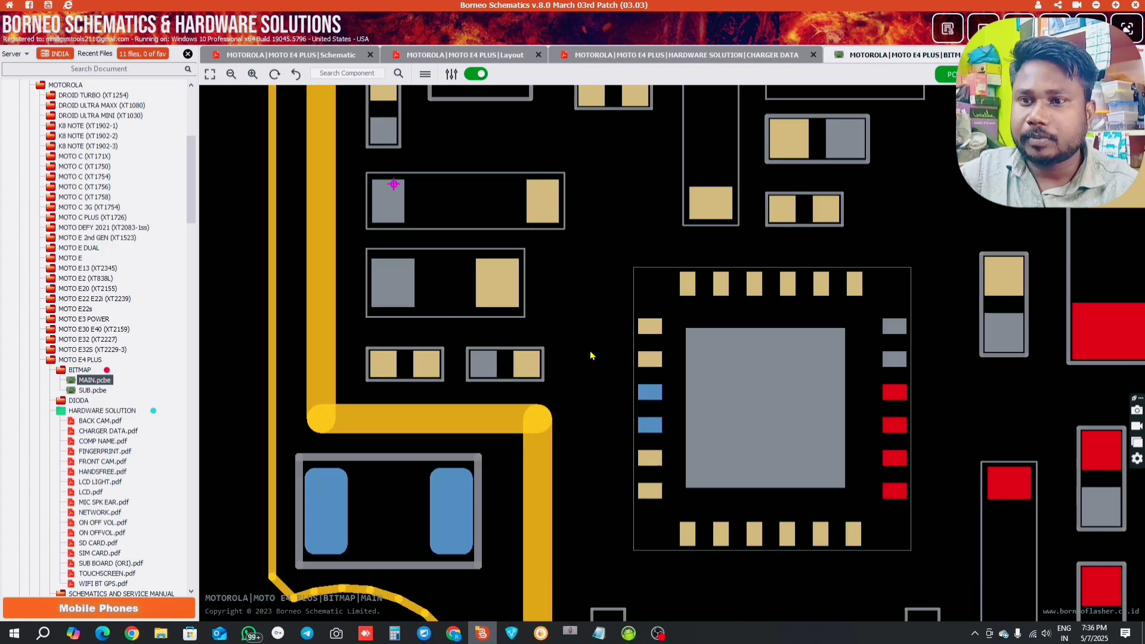
left_click_drag(612, 284, 360, 334)
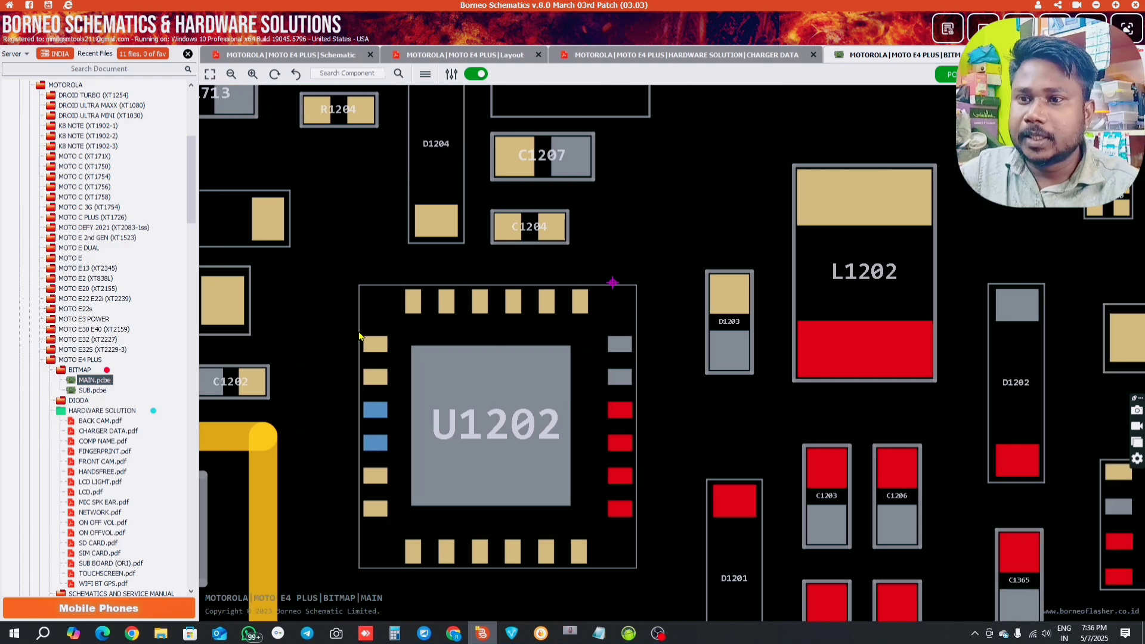
scroll(360, 332, "up", 3)
left_click_drag(602, 325, 324, 256)
left_click_drag(625, 351, 498, 289)
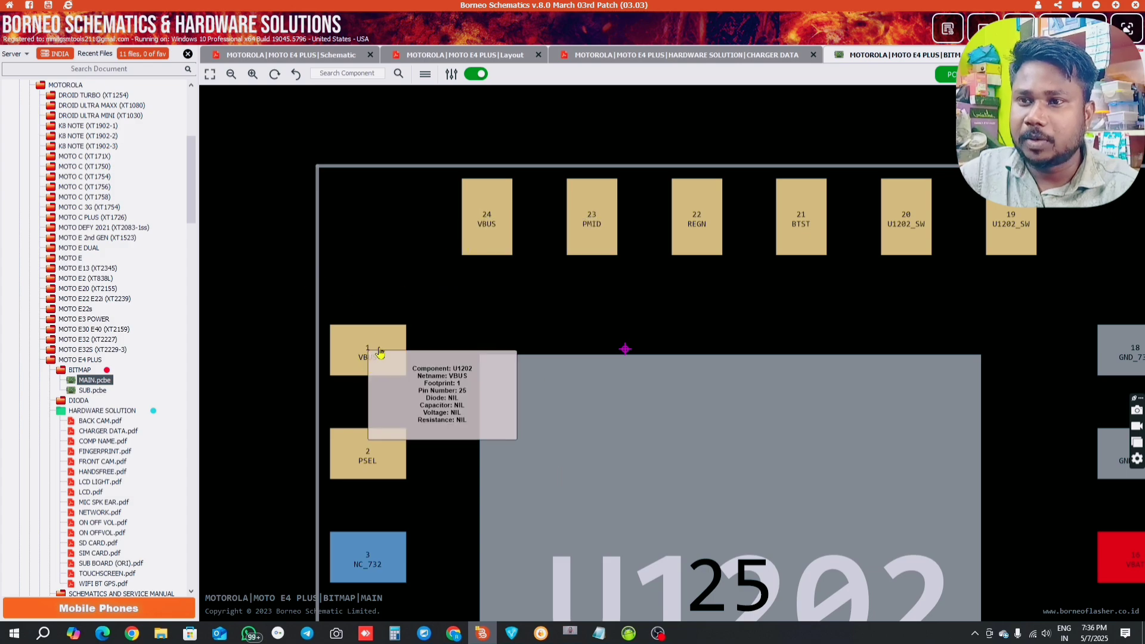
left_click(494, 236)
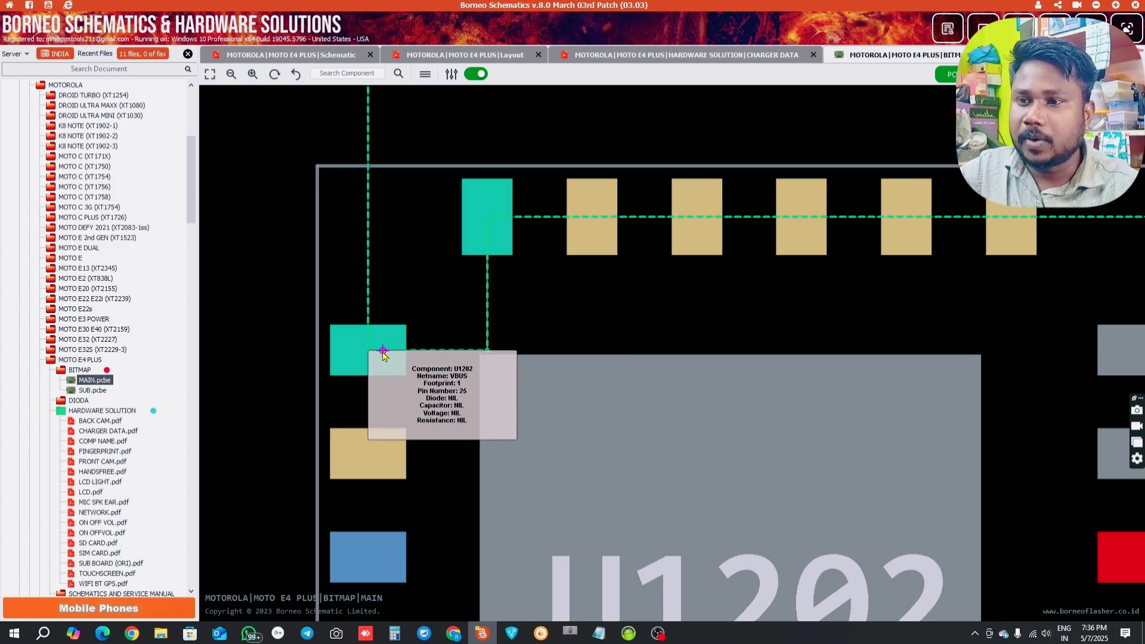
Trace the highlighted VBUS net from U1202 across the main board and inspect the details of test point TP1927.
scroll(663, 430, "down", 5)
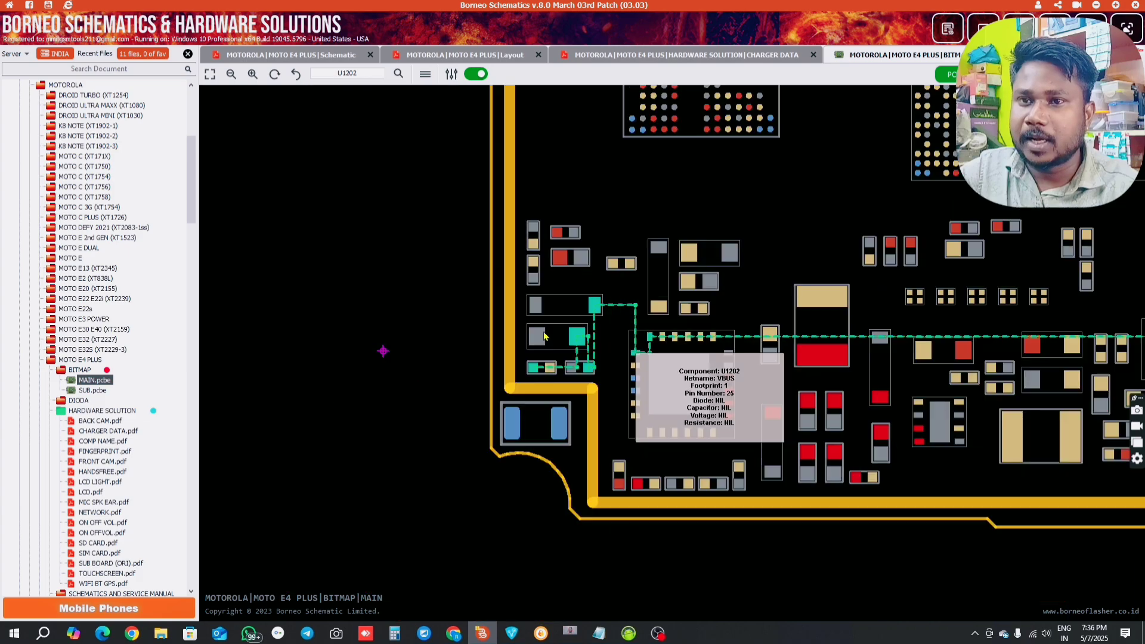
left_click_drag(928, 443, 152, 407)
left_click_drag(942, 410, 165, 420)
left_click_drag(585, 428, 104, 434)
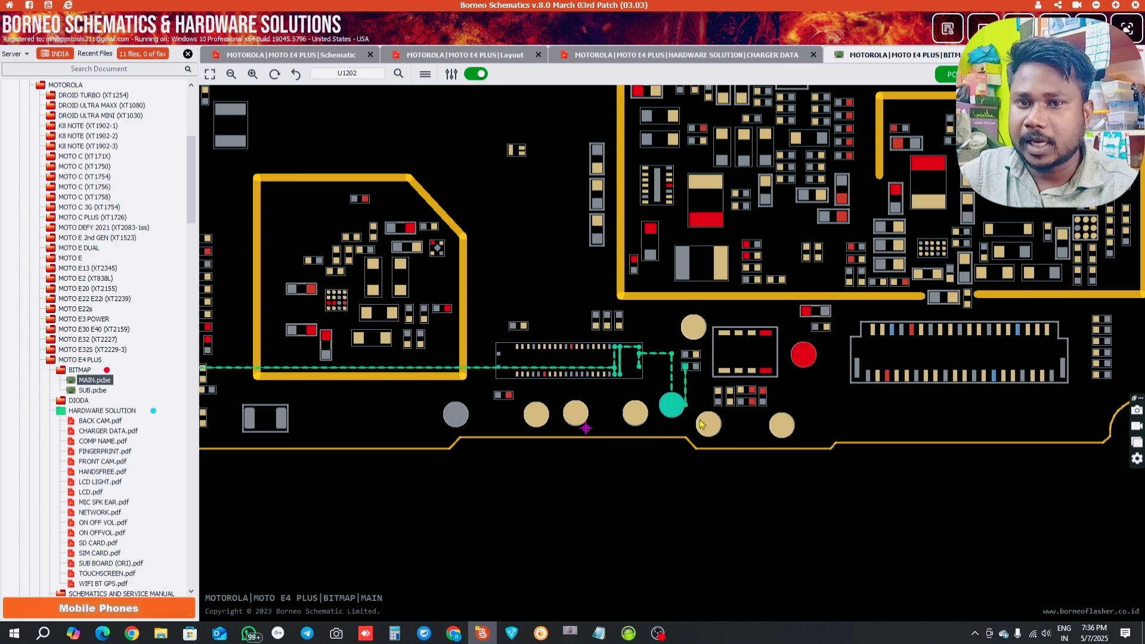
mouse_move(670, 408)
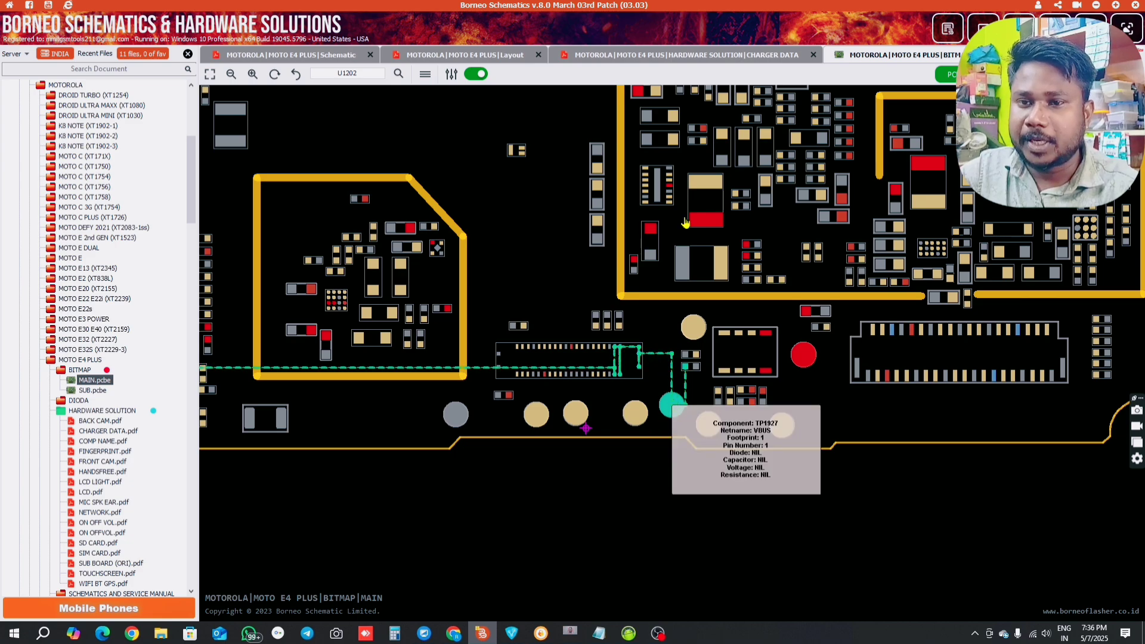
Return to the schematic and examine C1220 and TVS diode D1204 on U1202's PMID line, alongside VBUS capacitors C1201 and C1202.
left_click(292, 55)
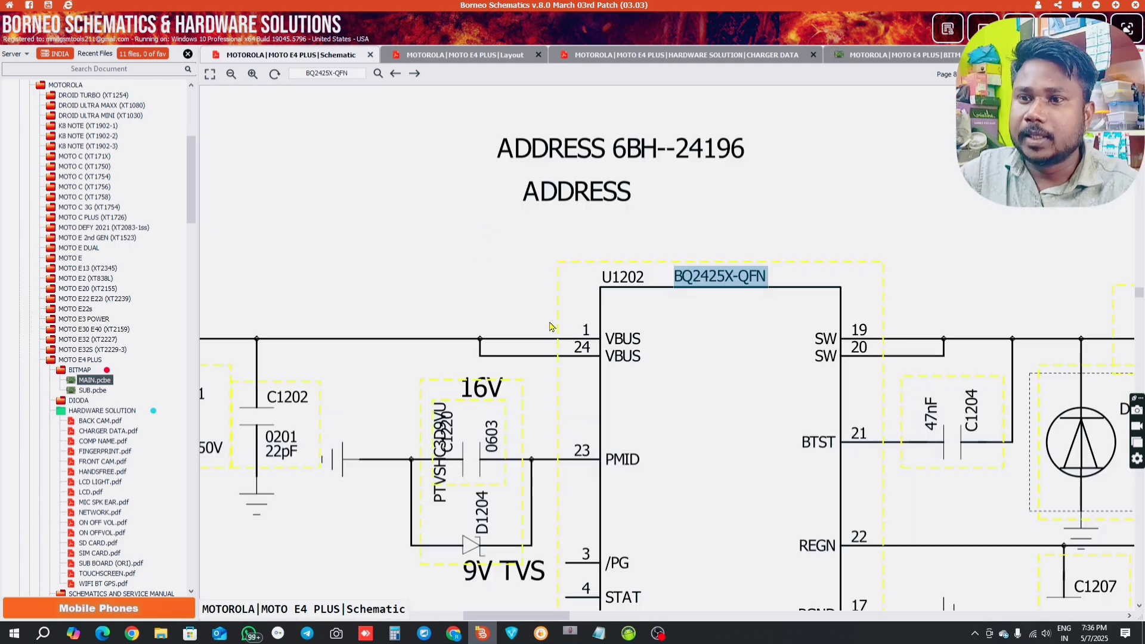
left_click_drag(549, 285, 576, 219)
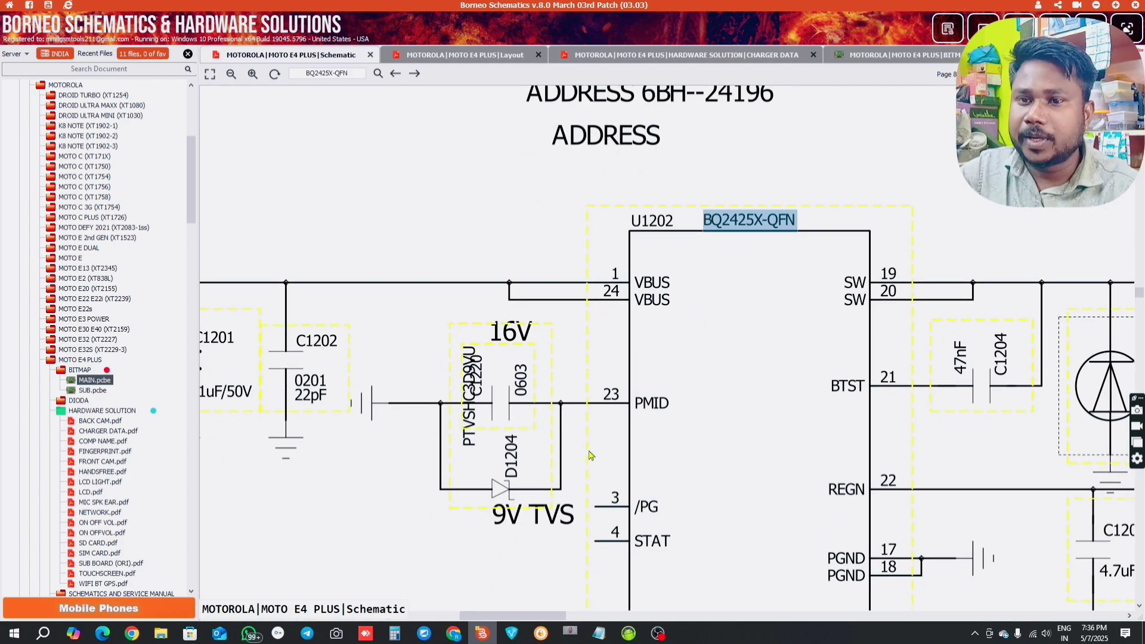
left_click_drag(393, 470, 505, 445)
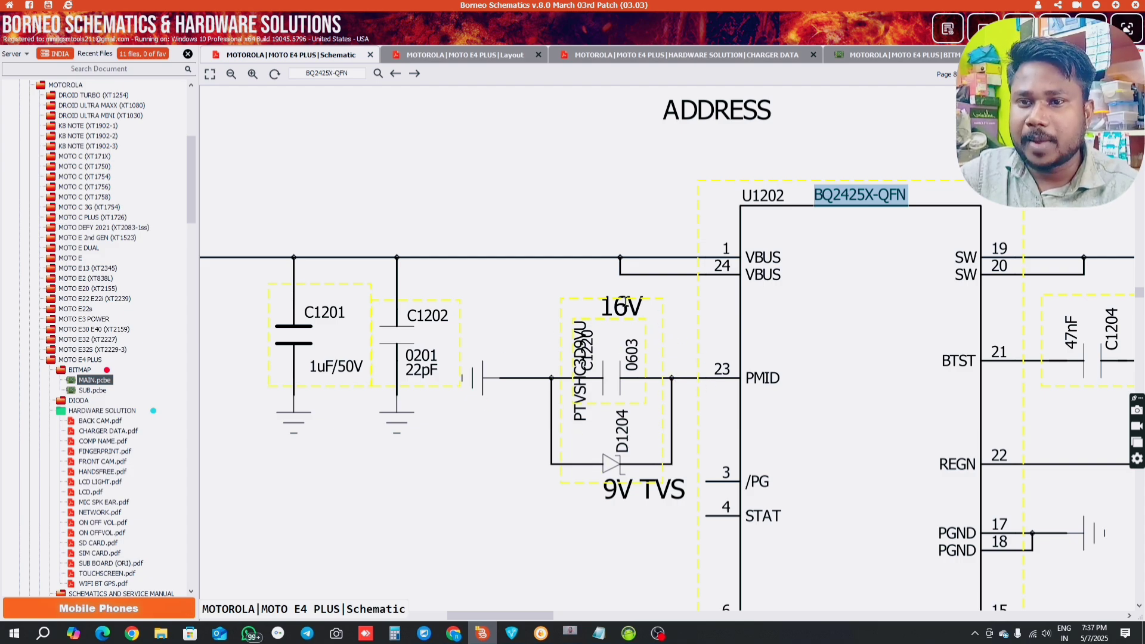
left_click_drag(599, 524, 515, 498)
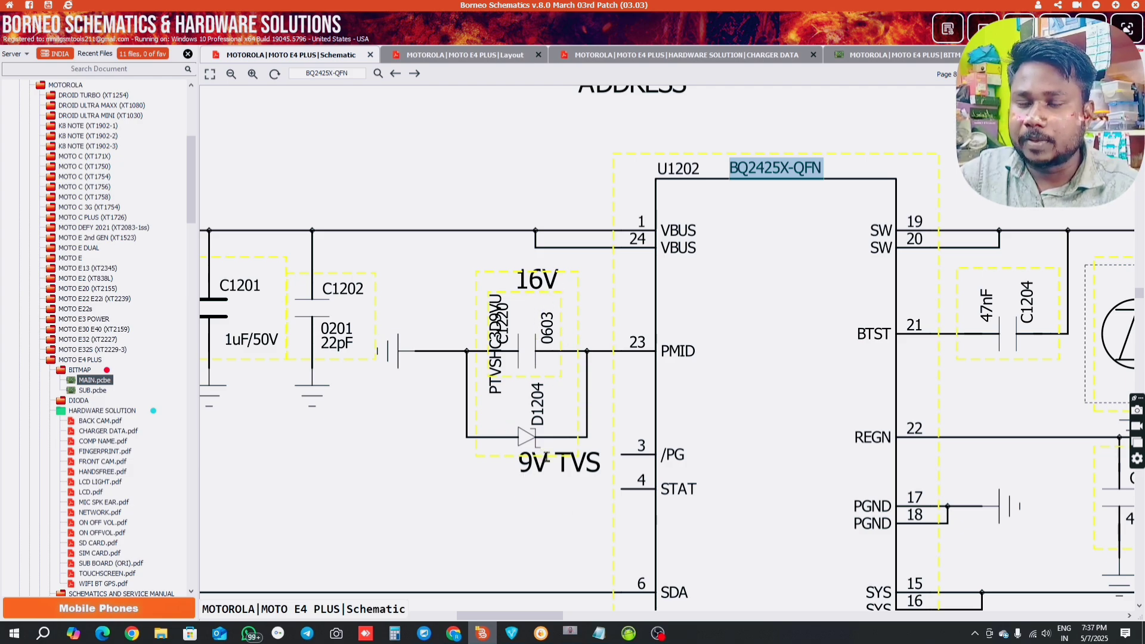
left_click_drag(549, 283, 753, 217)
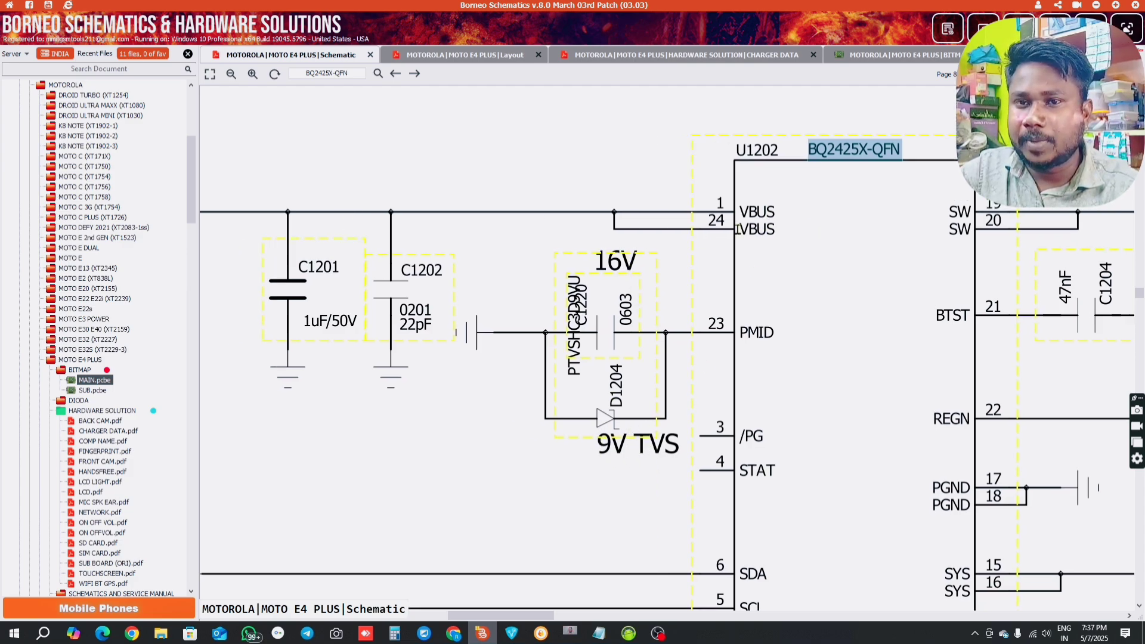
left_click_drag(362, 246, 305, 237)
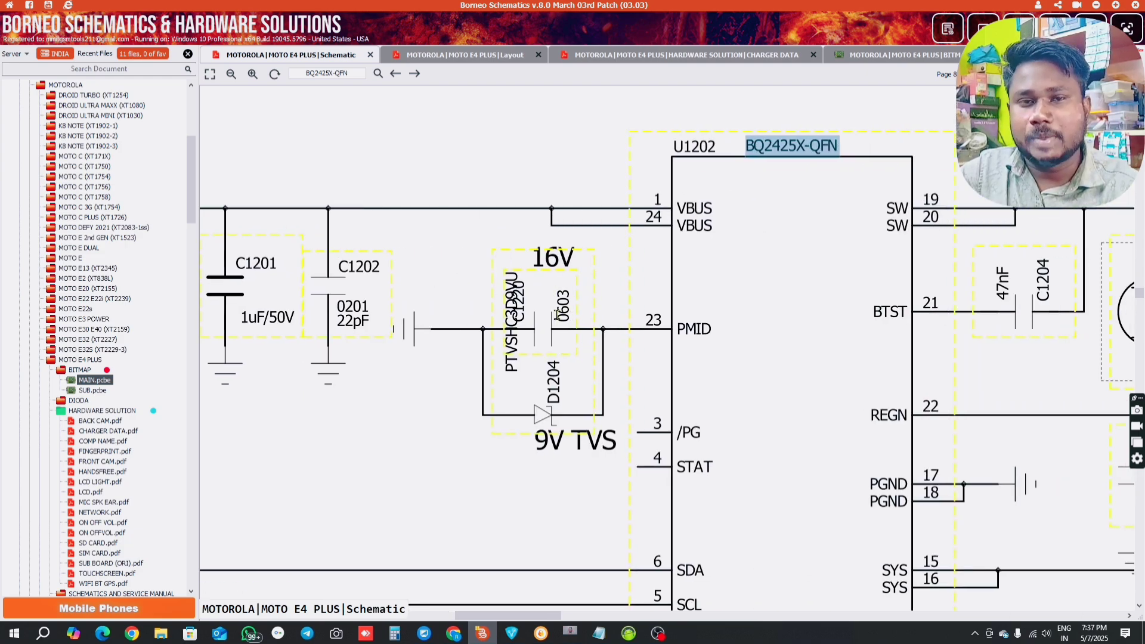
left_click_drag(556, 455, 594, 358)
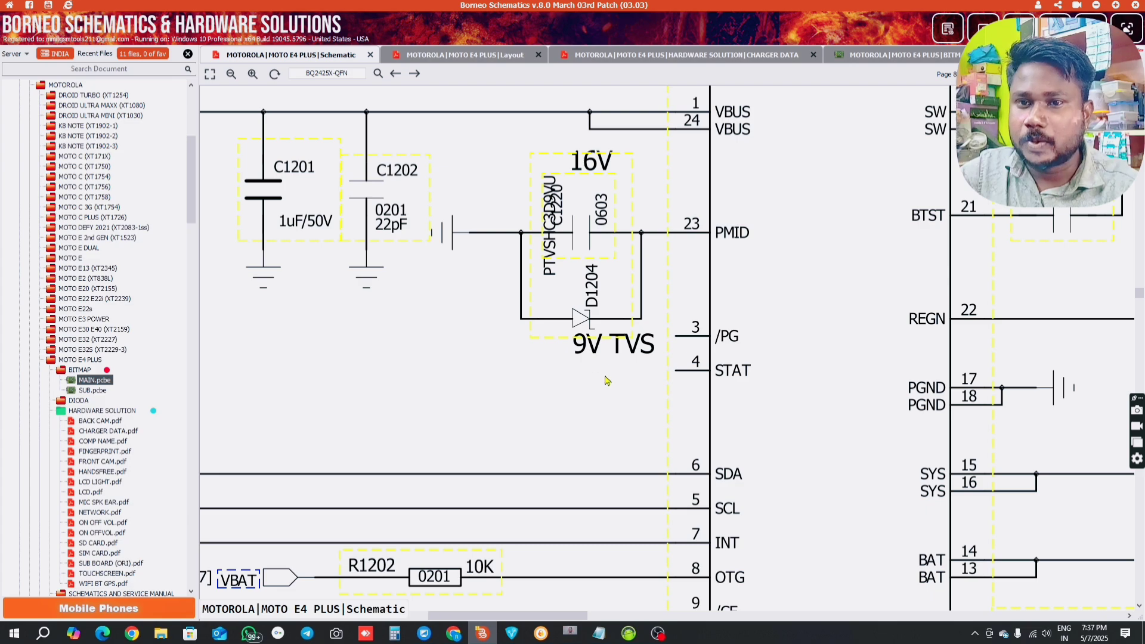
Review U1202's VBUS and PMID pins up close and within the complete charging circuit.
scroll(606, 379, "down", 3)
scroll(561, 353, "up", 5)
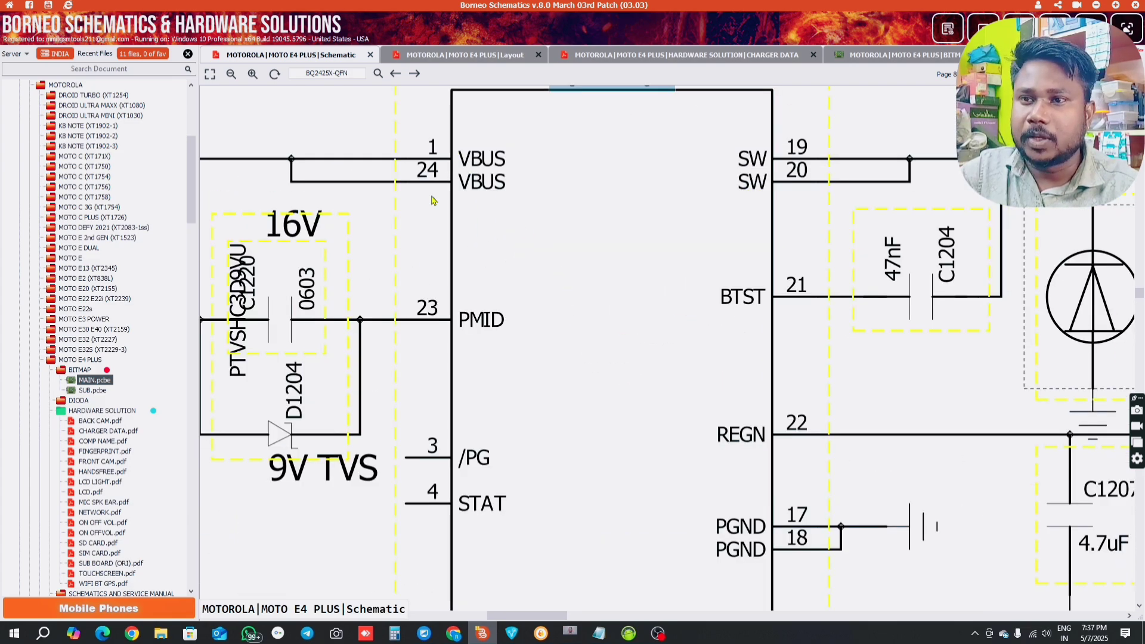
scroll(590, 376, "down", 4)
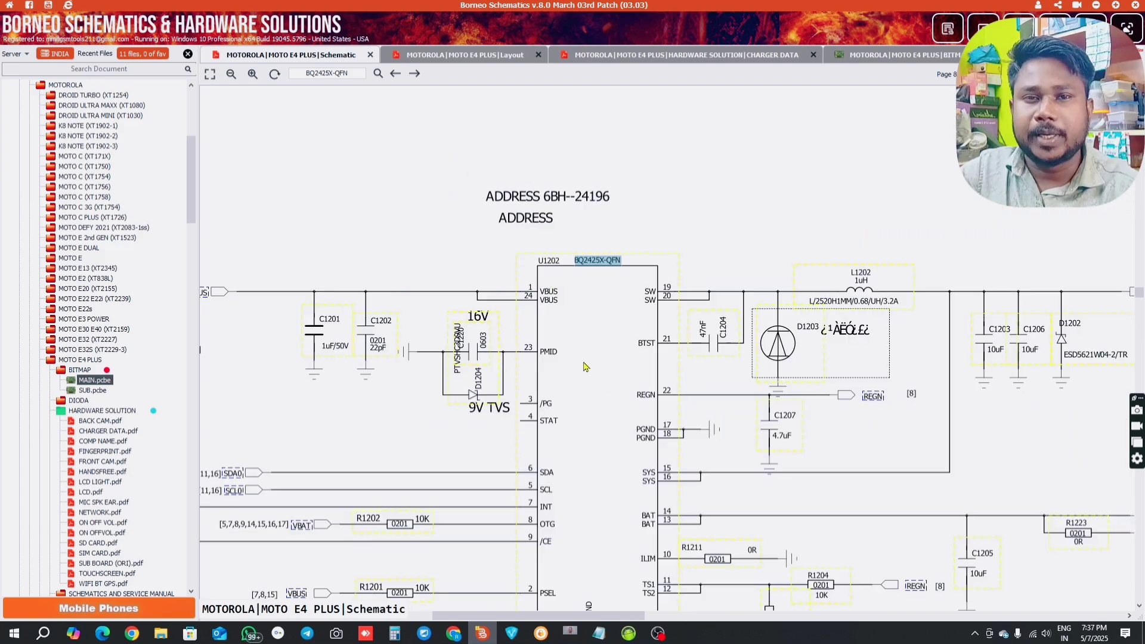
scroll(591, 410, "down", 3)
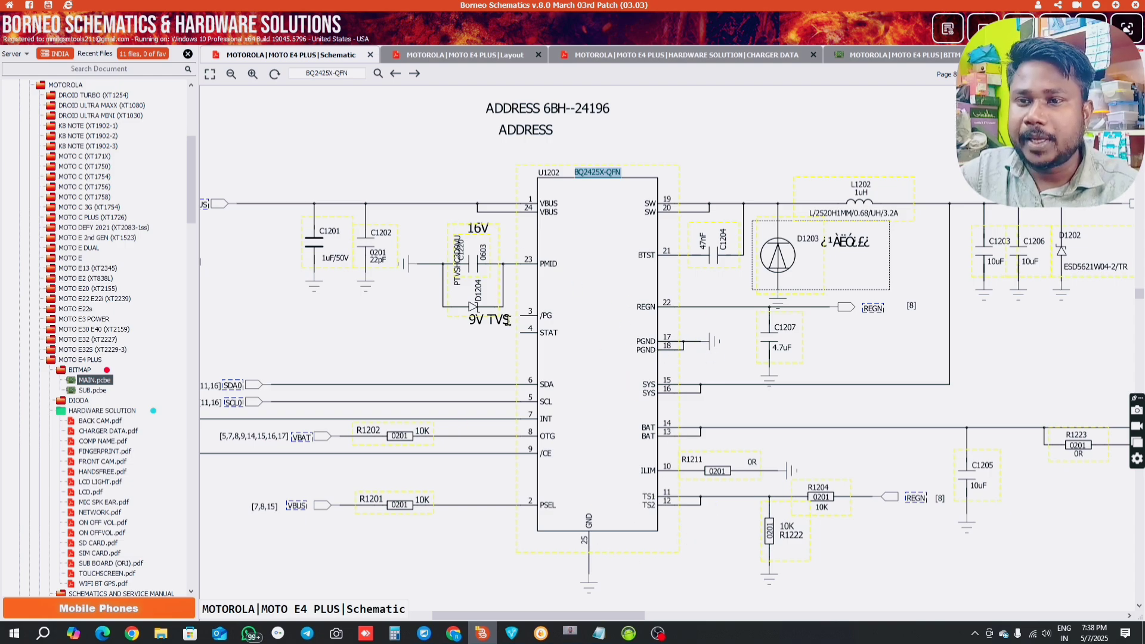
left_click_drag(562, 212, 595, 208)
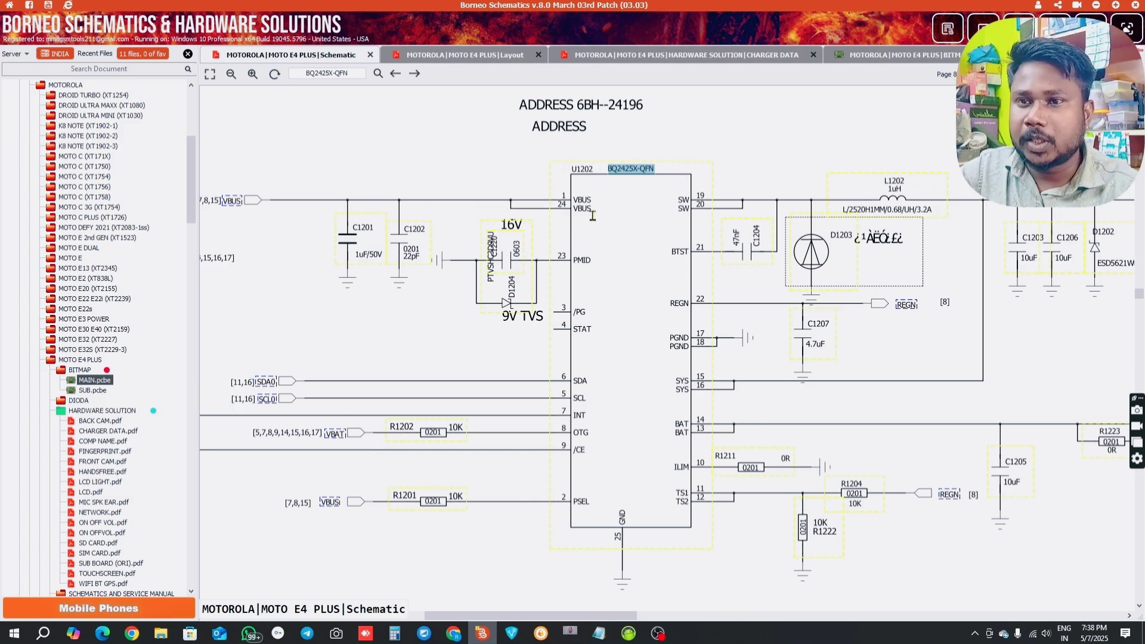
left_click_drag(604, 236, 651, 239)
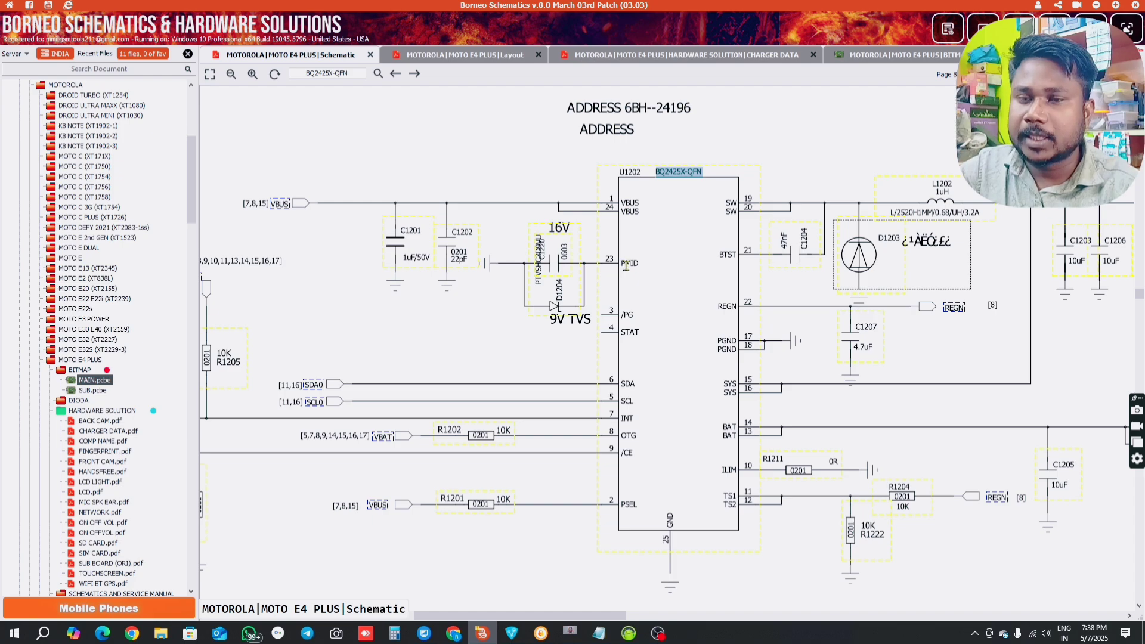
Trace U1202's SDA, SCL, INT, OTG and /CE lines back to their sources, including R1205 on the VIO18_PMU supply.
scroll(626, 266, "up", 2)
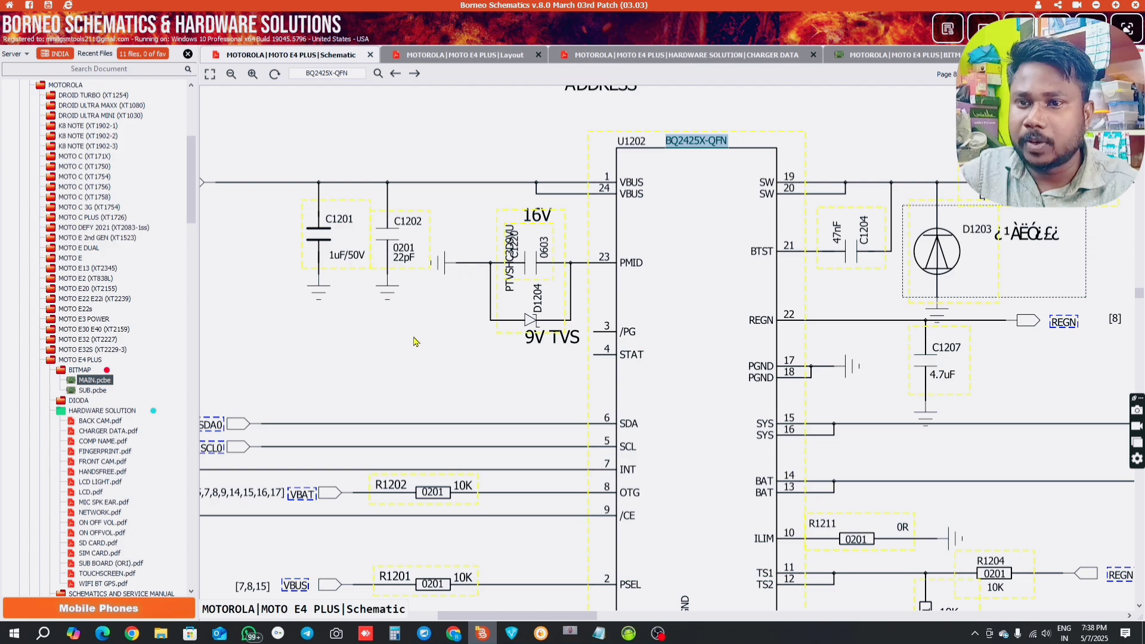
left_click_drag(415, 341, 459, 288)
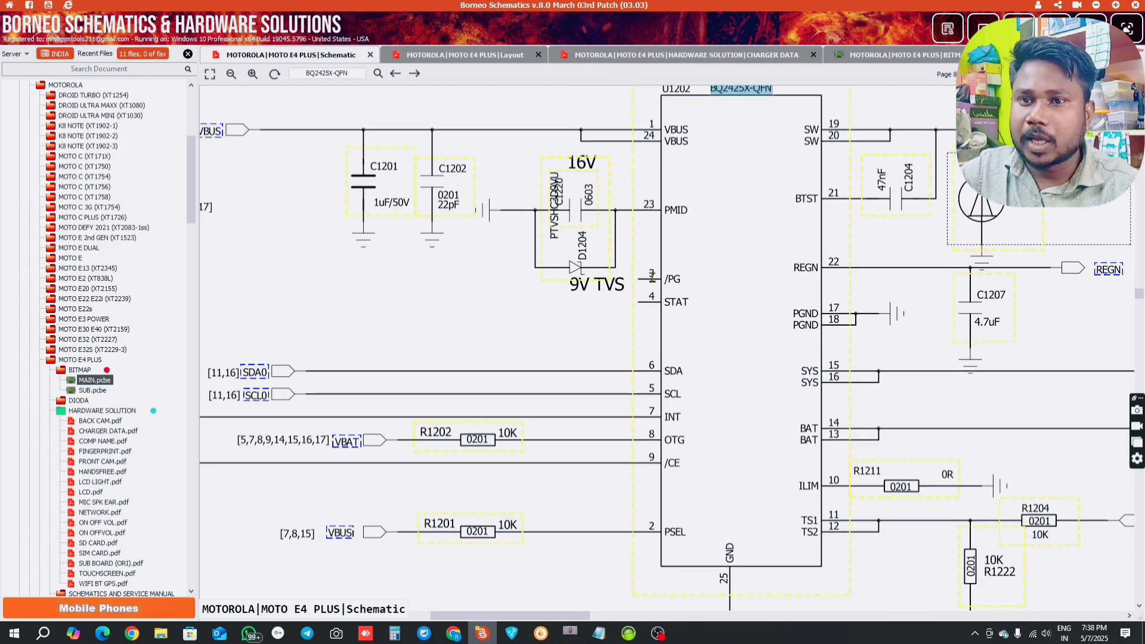
left_click_drag(682, 373, 739, 339)
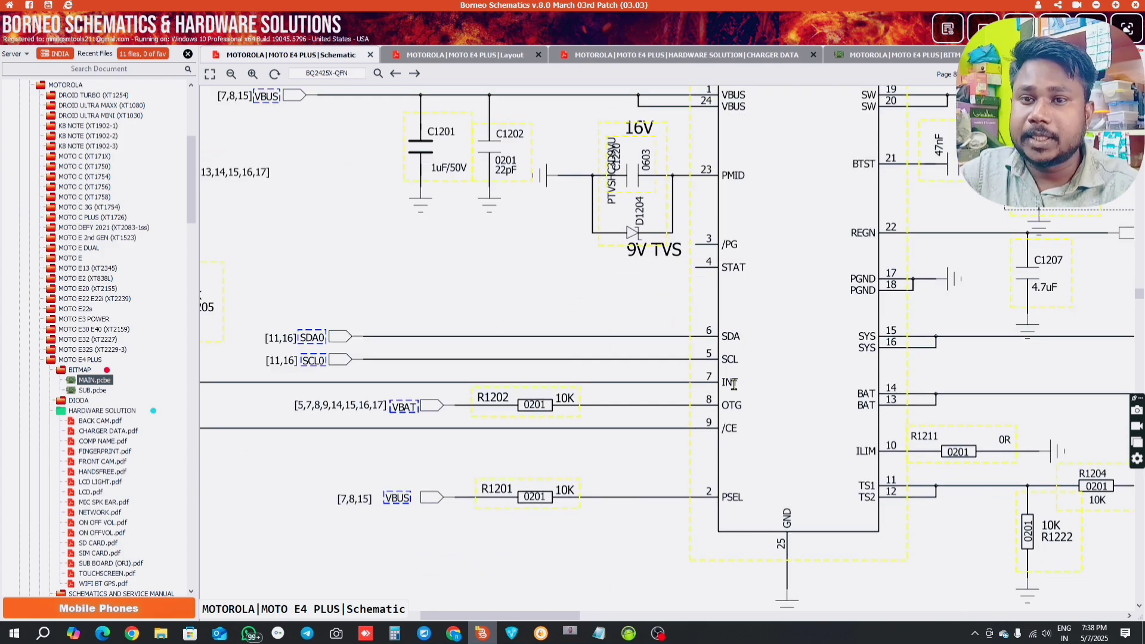
left_click_drag(733, 383, 848, 410)
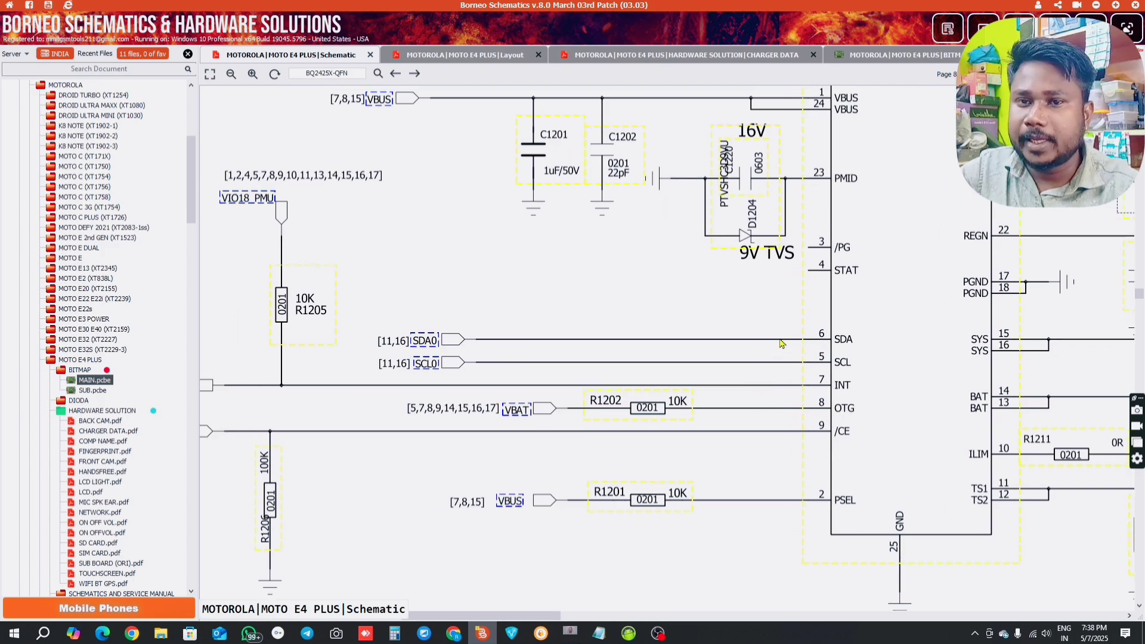
left_click_drag(445, 348, 609, 348)
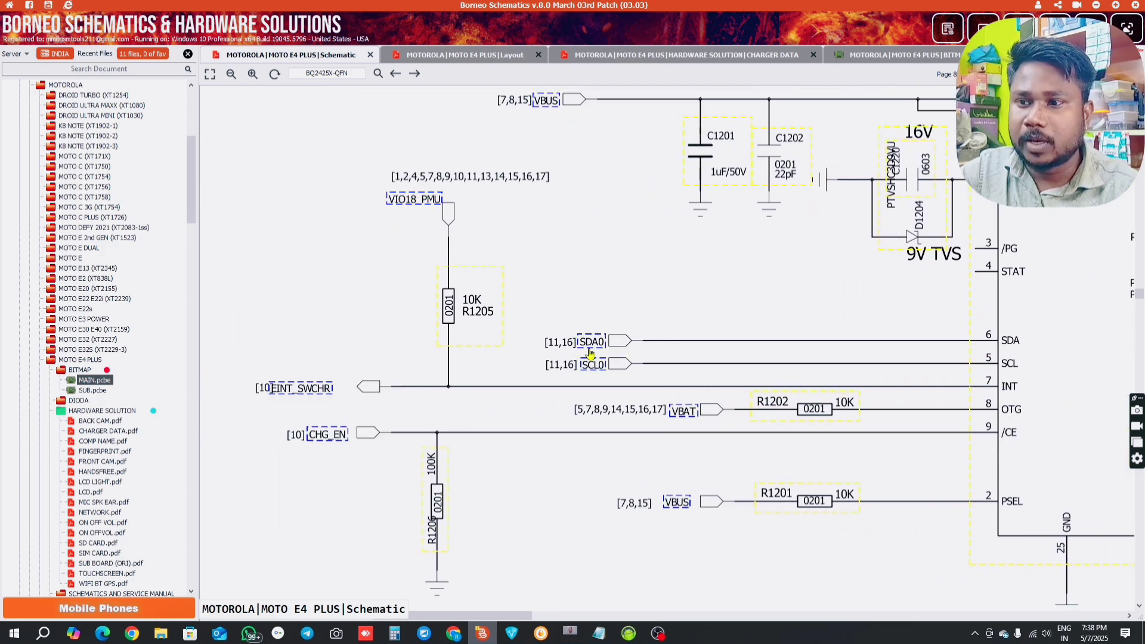
left_click_drag(492, 359, 385, 358)
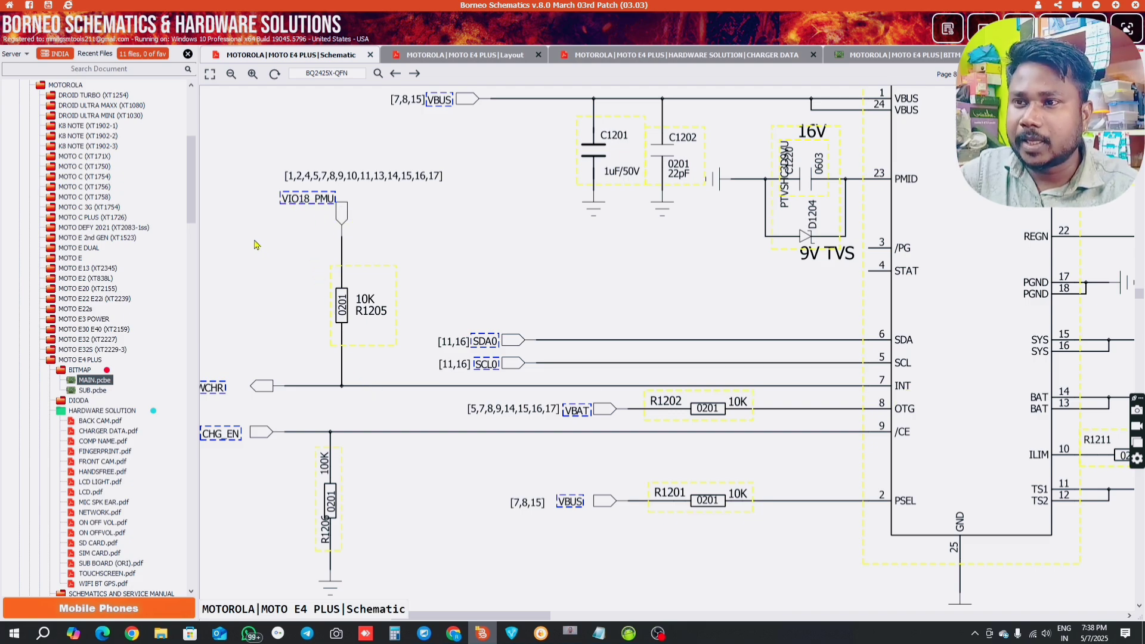
left_click_drag(302, 244, 366, 237)
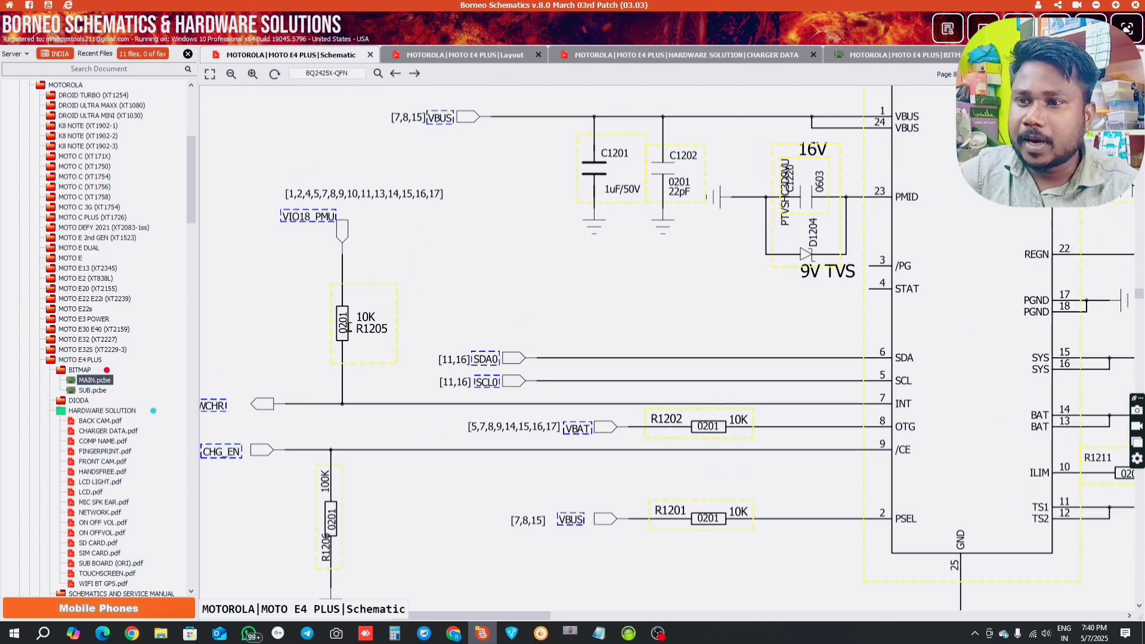
Inspect the VIO18_PMU net beside BAT_ID and trace the battery lines to the VBAT, NTC, ID and GND pins of connector J1201.
left_click(306, 221)
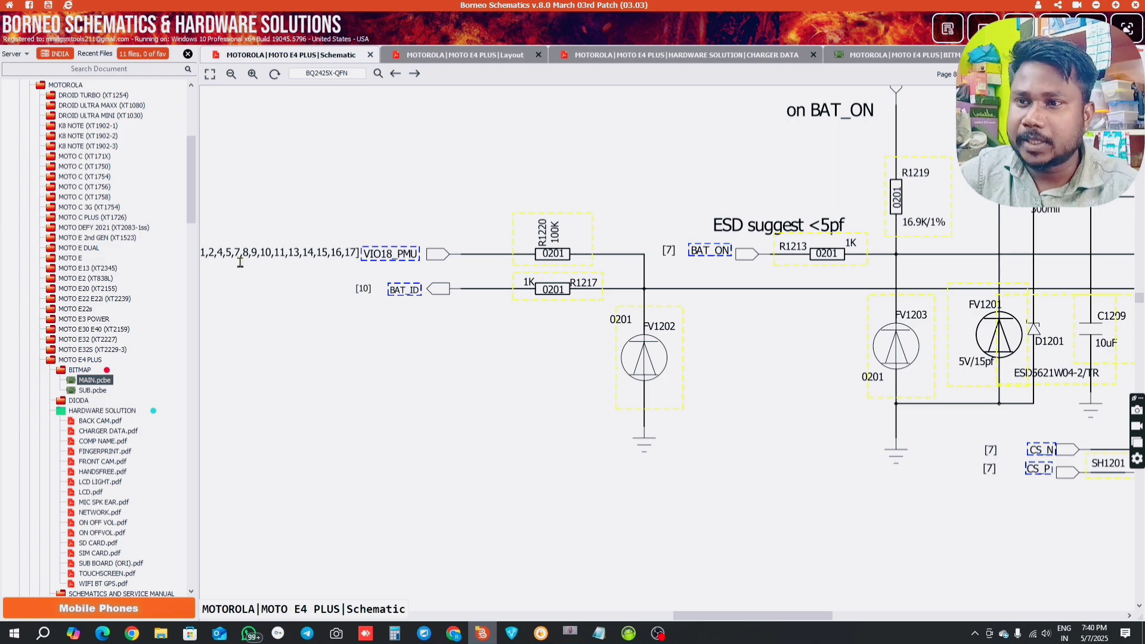
left_click_drag(585, 246, 374, 285)
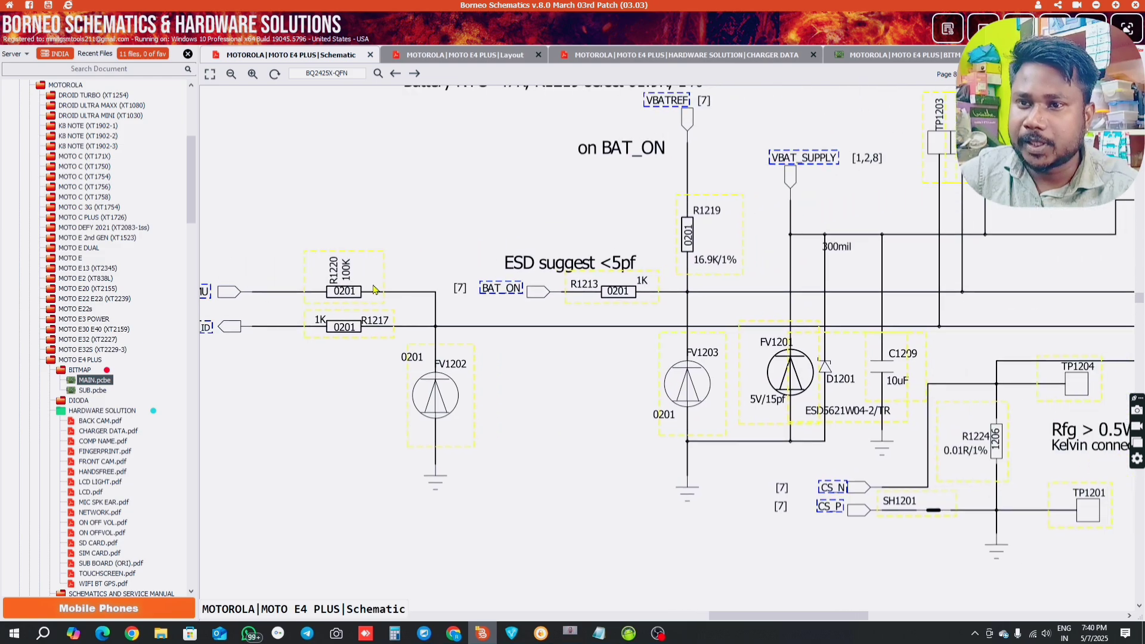
left_click_drag(577, 329, 300, 336)
left_click_drag(781, 338, 508, 352)
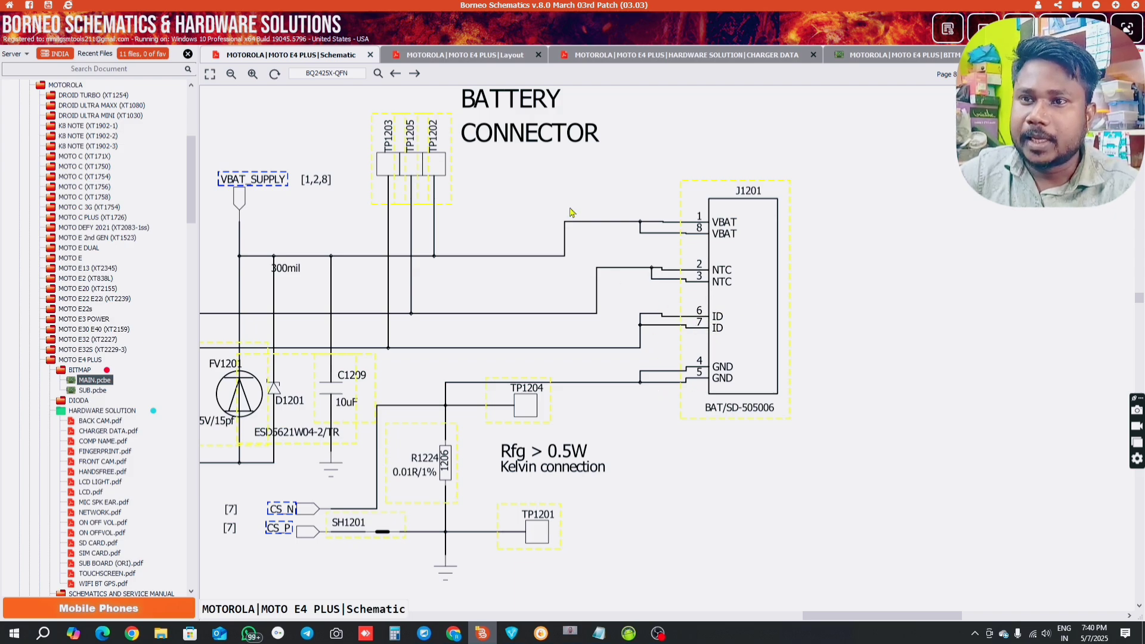
left_click_drag(573, 213, 558, 280)
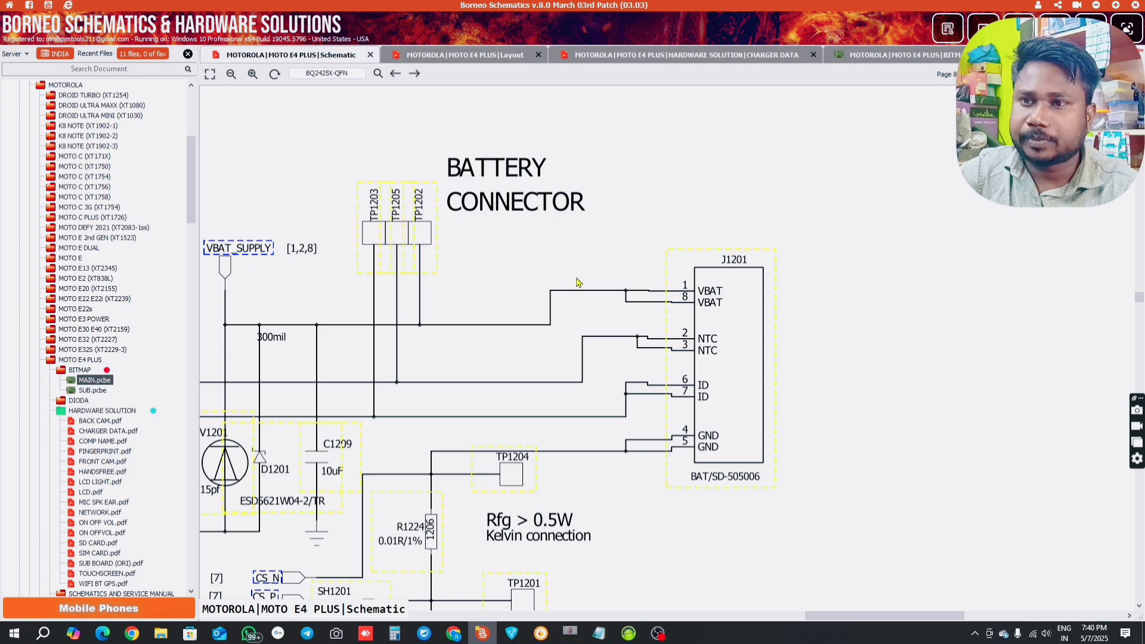
left_click_drag(664, 374, 858, 372)
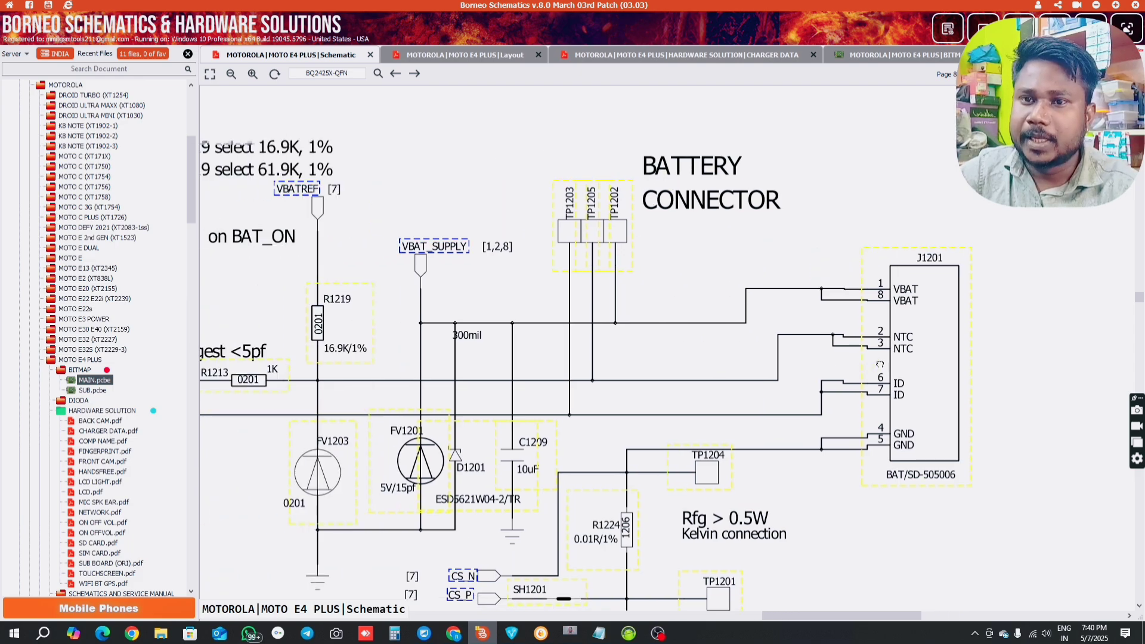
Return to U1202 and examine its SW output through L1202 to VBAT, along with the BTST, REGN, SYS and BAT lines.
left_click_drag(438, 373, 763, 377)
left_click_drag(219, 382, 469, 385)
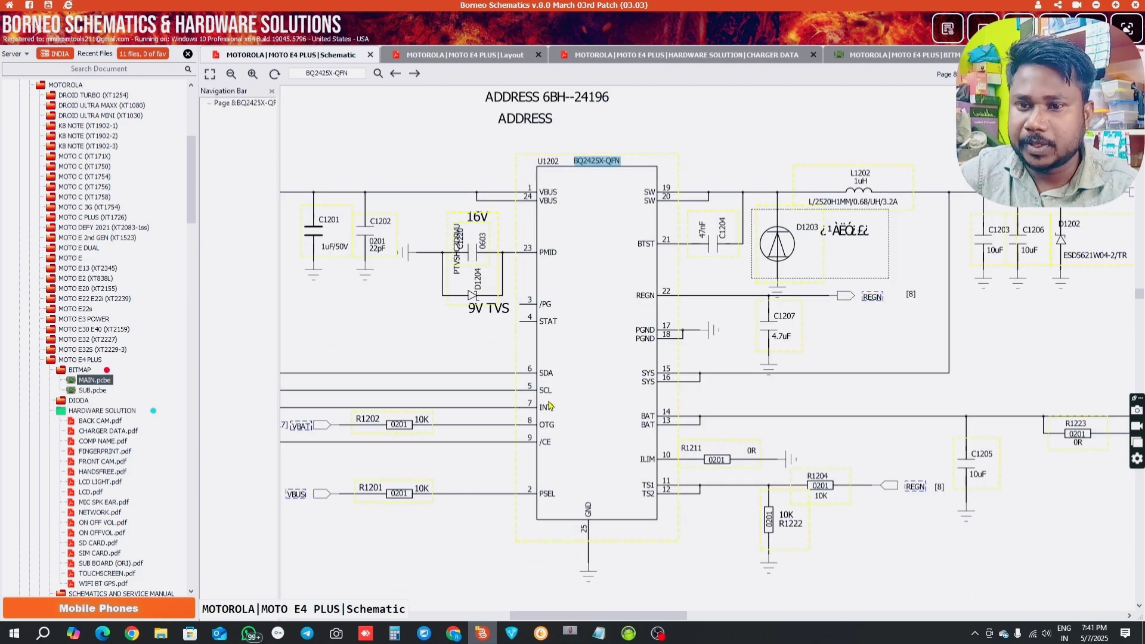
left_click_drag(549, 401, 319, 452)
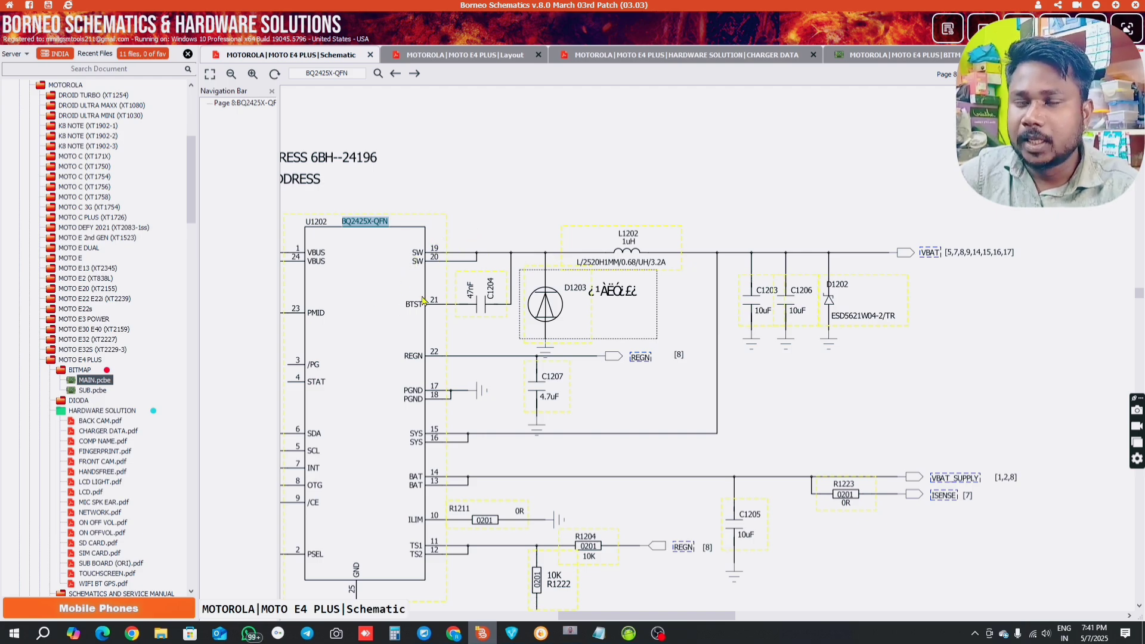
left_click_drag(388, 257, 331, 273)
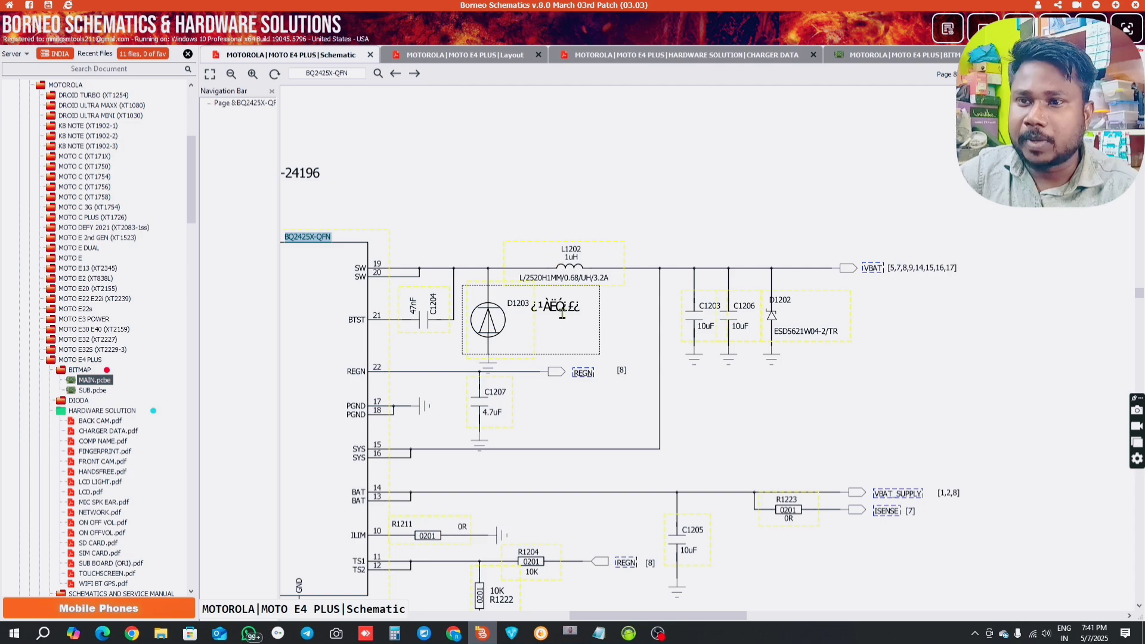
Follow U1202's SW output through L1202 to the VBAT net, examining C1203, C1206 and D1202 along the line.
scroll(605, 316, "down", 2)
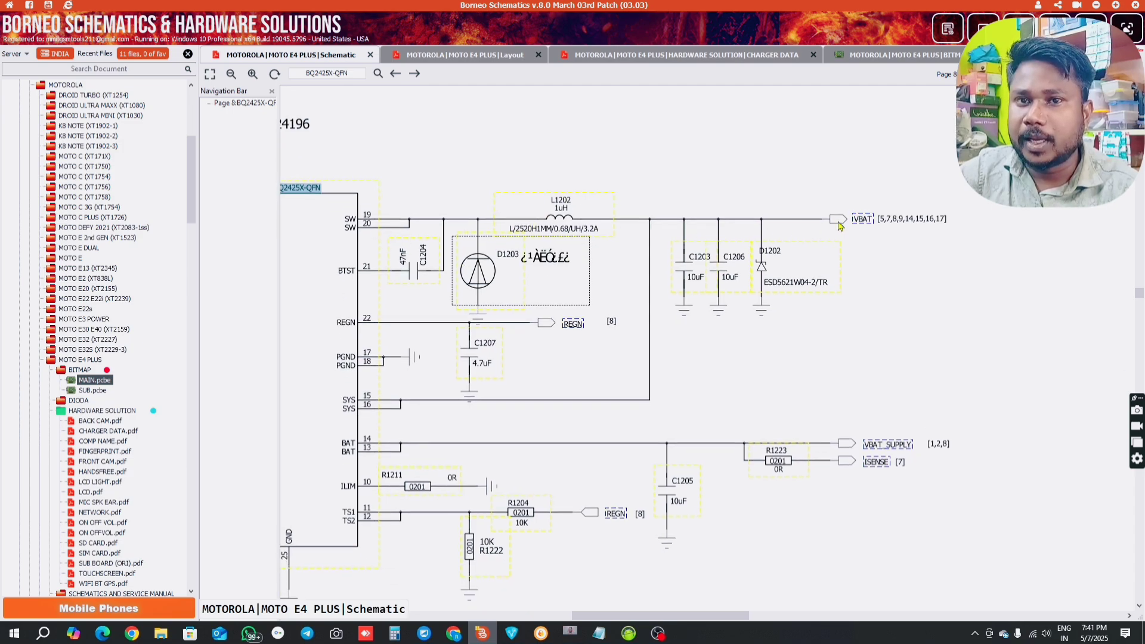
left_click_drag(842, 227, 692, 244)
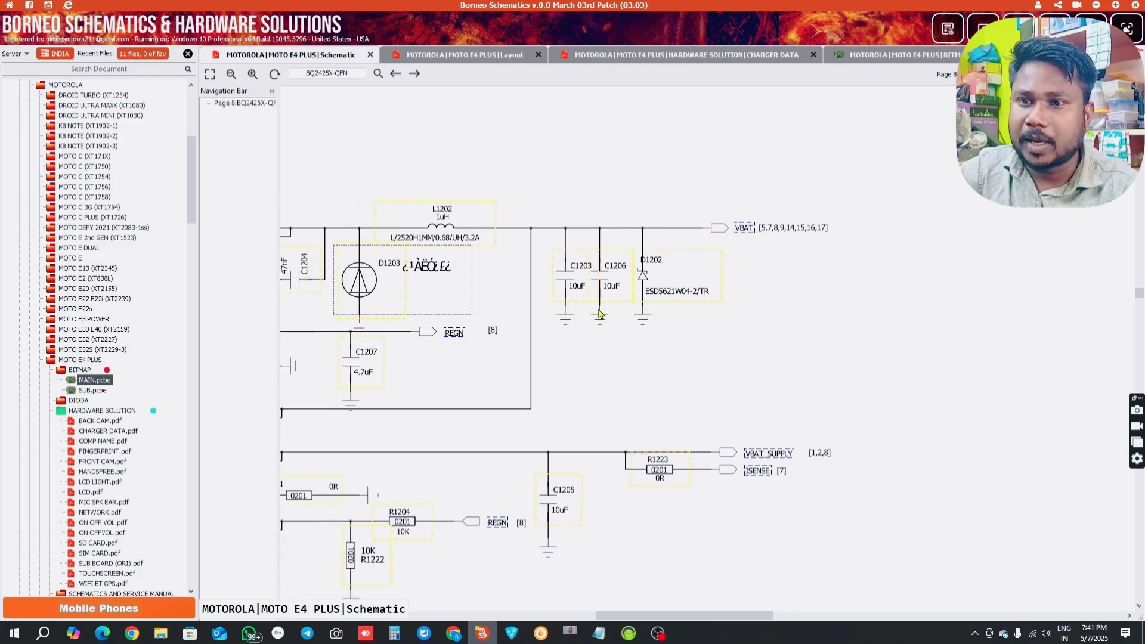
left_click_drag(619, 342, 755, 341)
left_click_drag(612, 366, 388, 360)
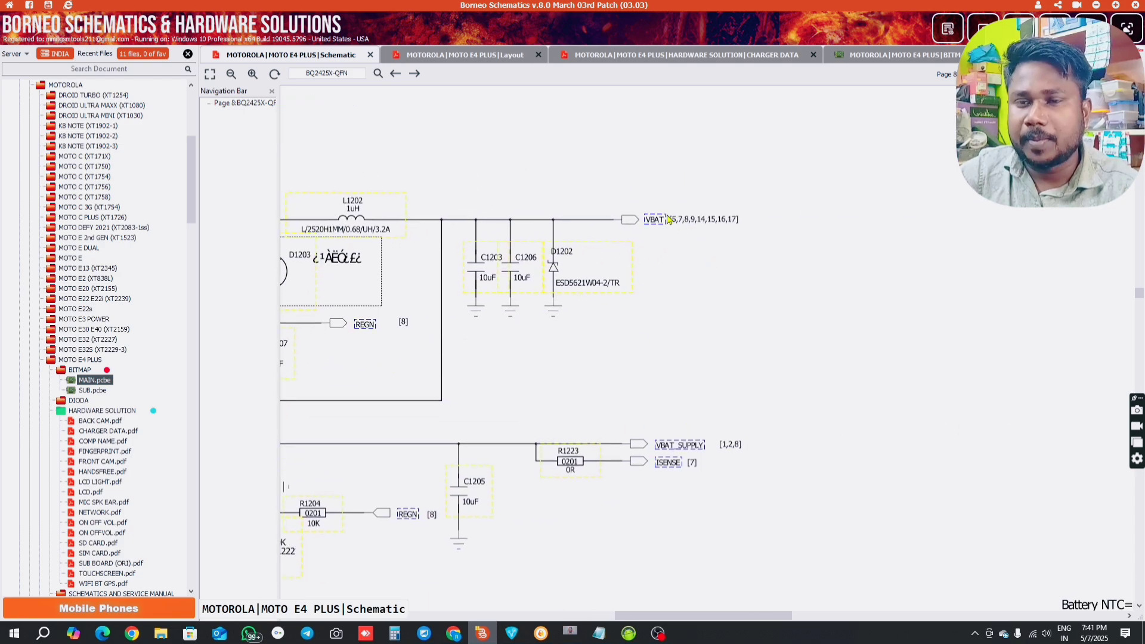
left_click_drag(669, 324, 759, 290)
left_click_drag(639, 308, 800, 281)
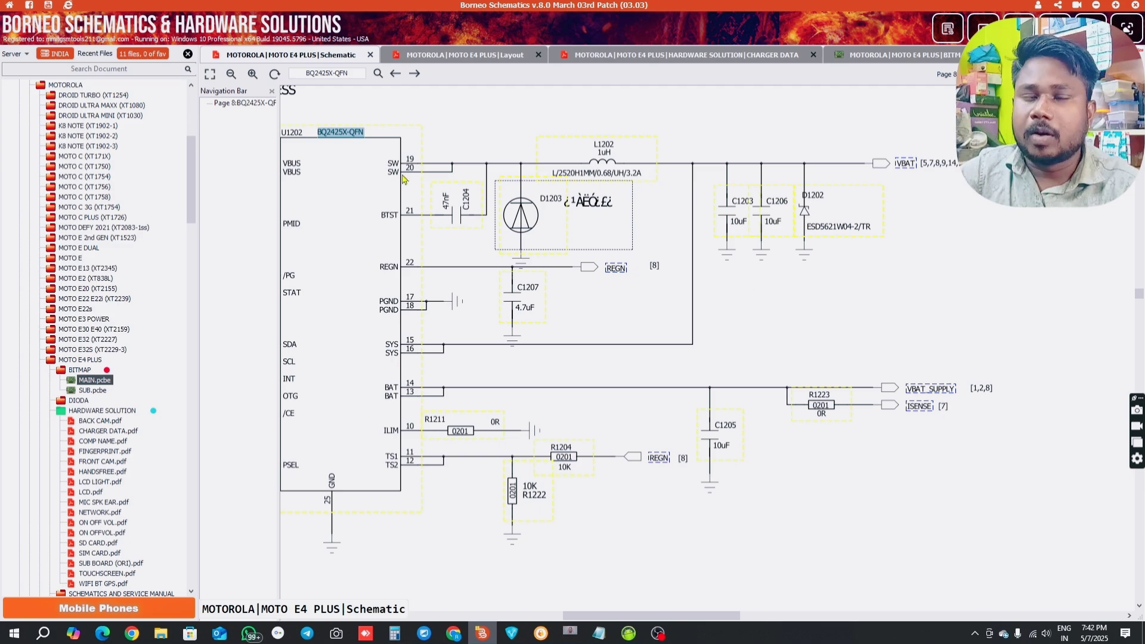
Examine U1202's SYS, BAT, ILIM and TS lines, including the VBAT_SUPPLY and ISENSE branches and resistors R1211, R1204 and R1222.
scroll(692, 269, "up", 2)
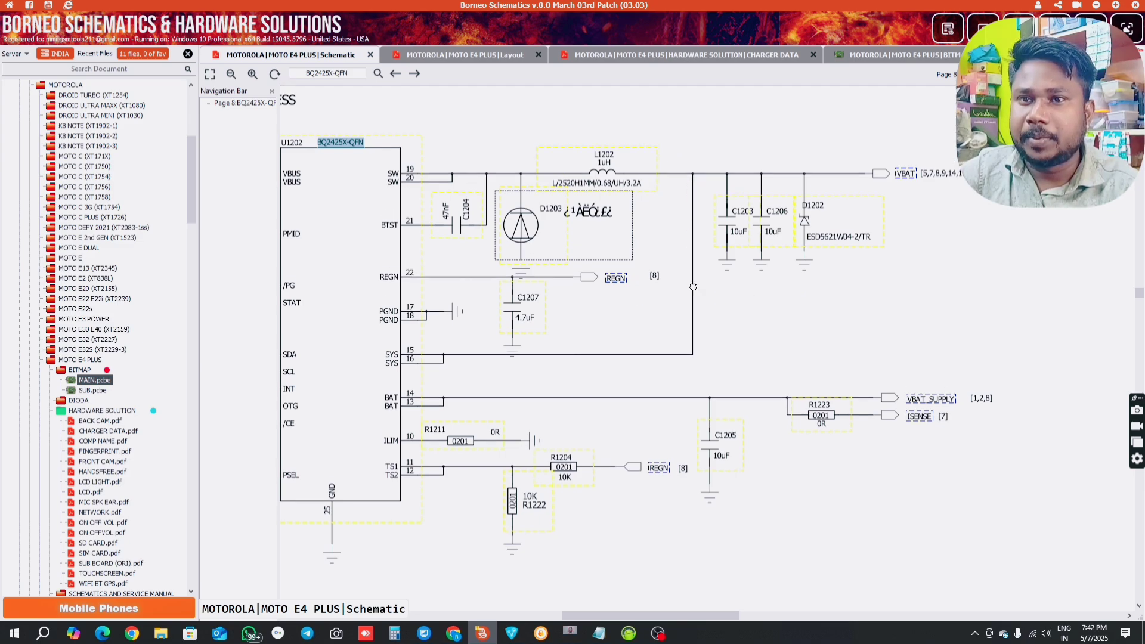
left_click_drag(396, 410, 418, 373)
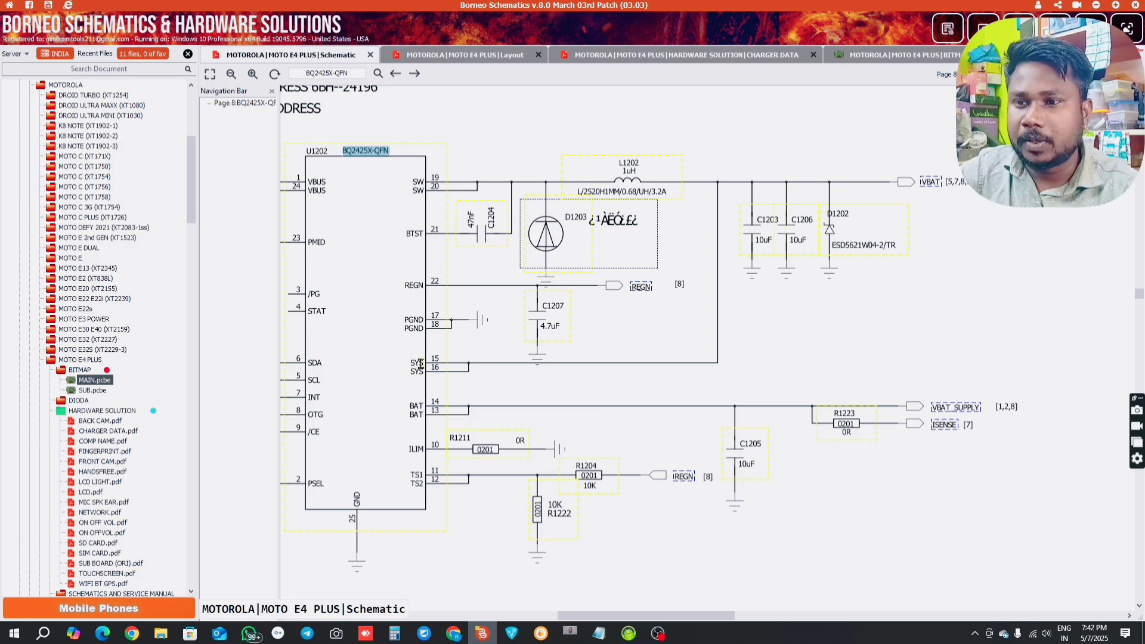
left_click_drag(517, 402, 423, 386)
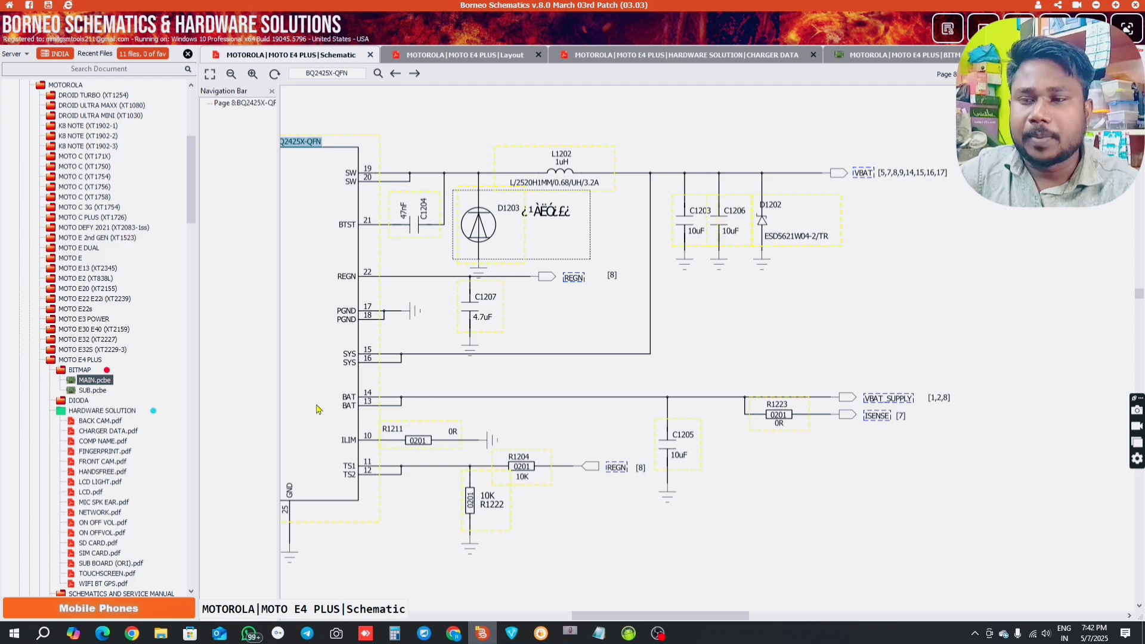
left_click_drag(540, 398, 460, 410)
left_click_drag(689, 450, 856, 407)
scroll(768, 424, "down", 1)
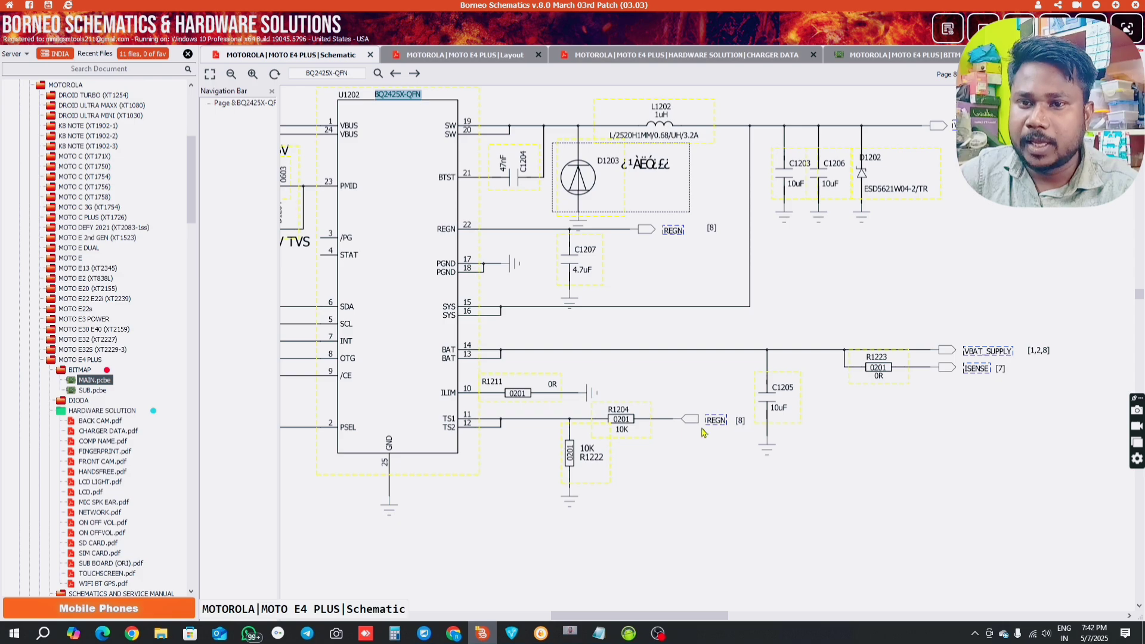
Review the complete U1202 charging circuit, from its input and control lines across to its output lines.
left_click_drag(493, 524, 592, 523)
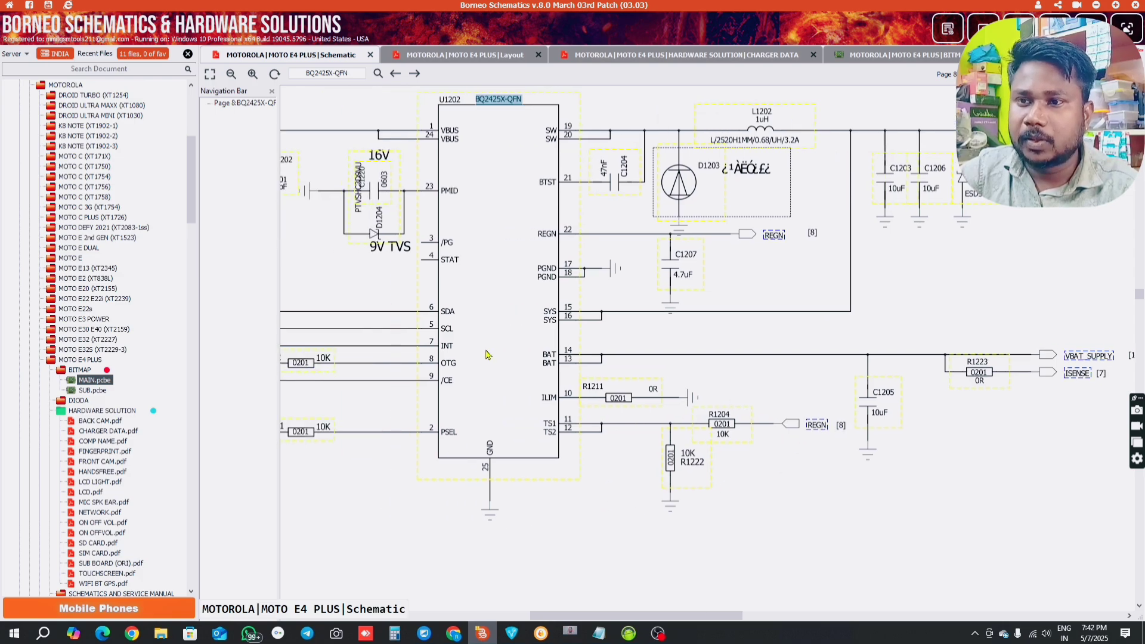
scroll(488, 354, "down", 1)
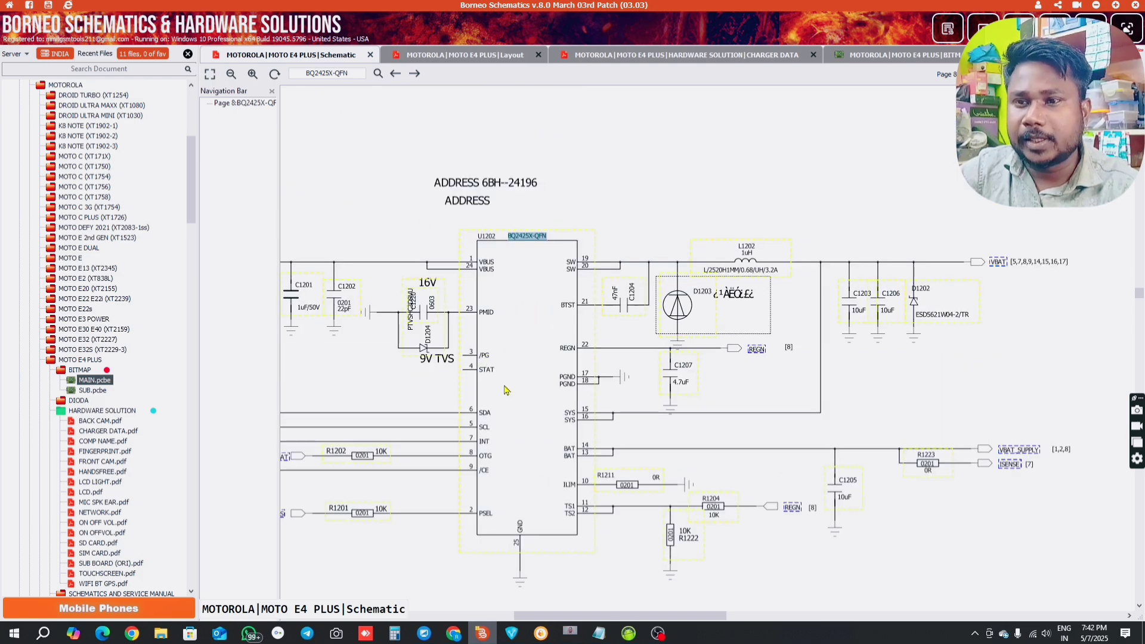
scroll(583, 386, "down", 2)
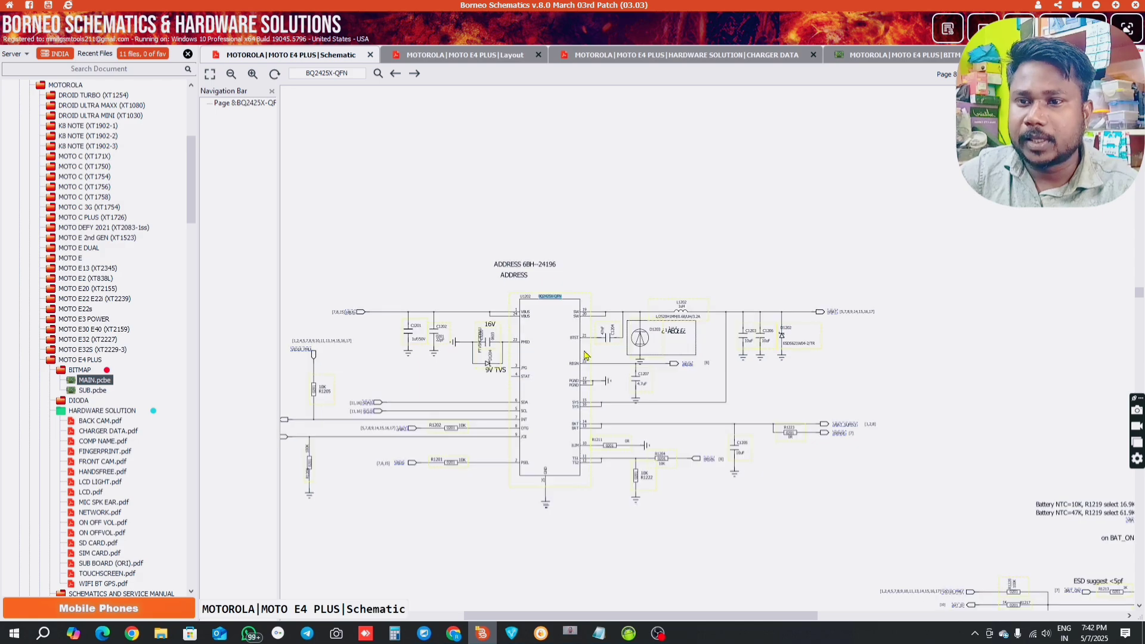
left_click_drag(595, 278, 576, 322)
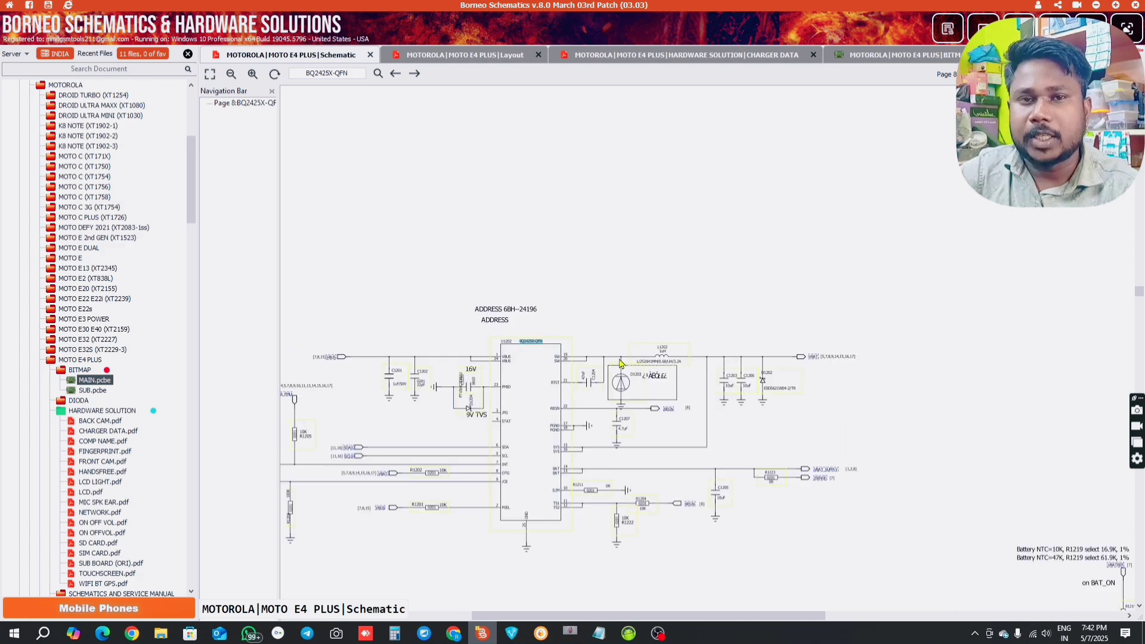
scroll(673, 418, "up", 2)
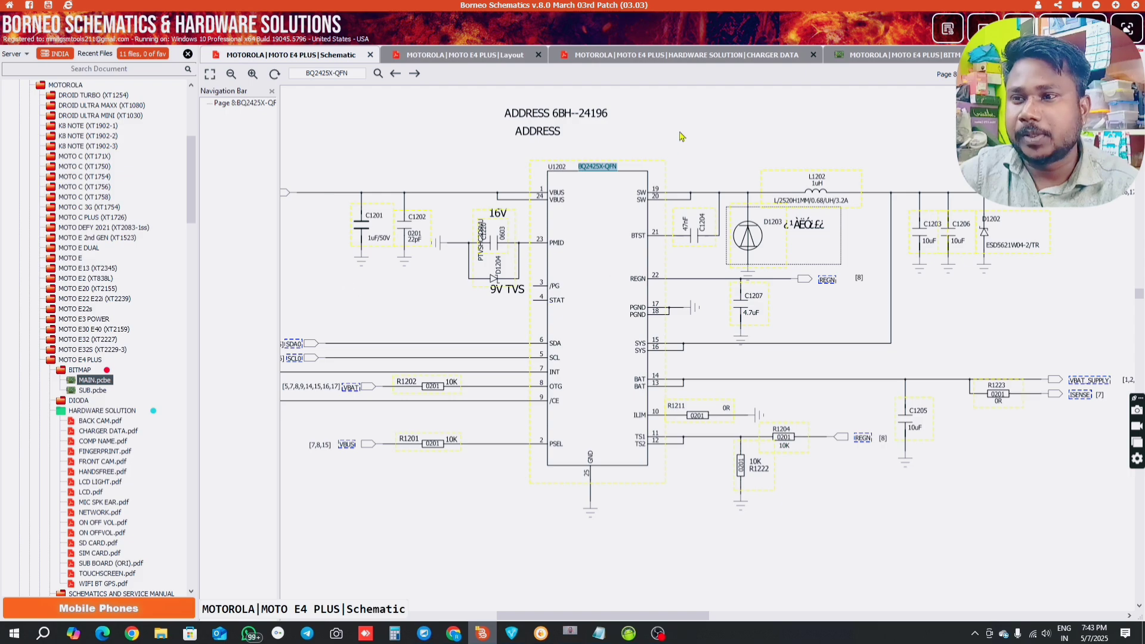
Inspect U1202's VBUS and PMID pins up close, along with C1201, C1202, D1204 and the control pins below.
scroll(565, 277, "up", 2)
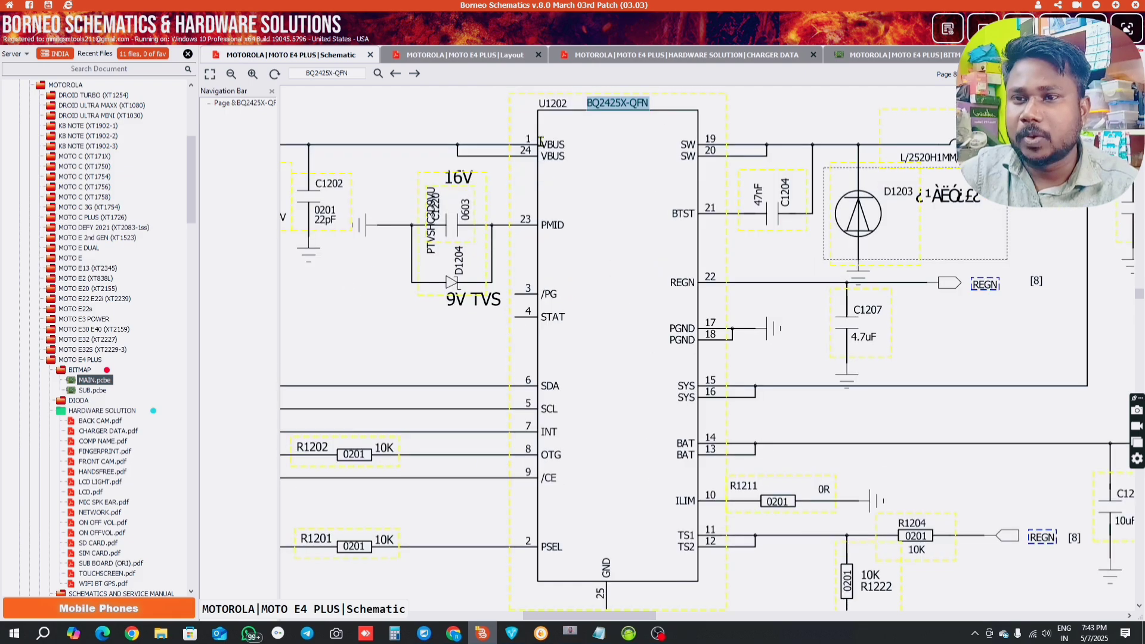
left_click_drag(521, 142, 536, 212)
left_click(531, 228)
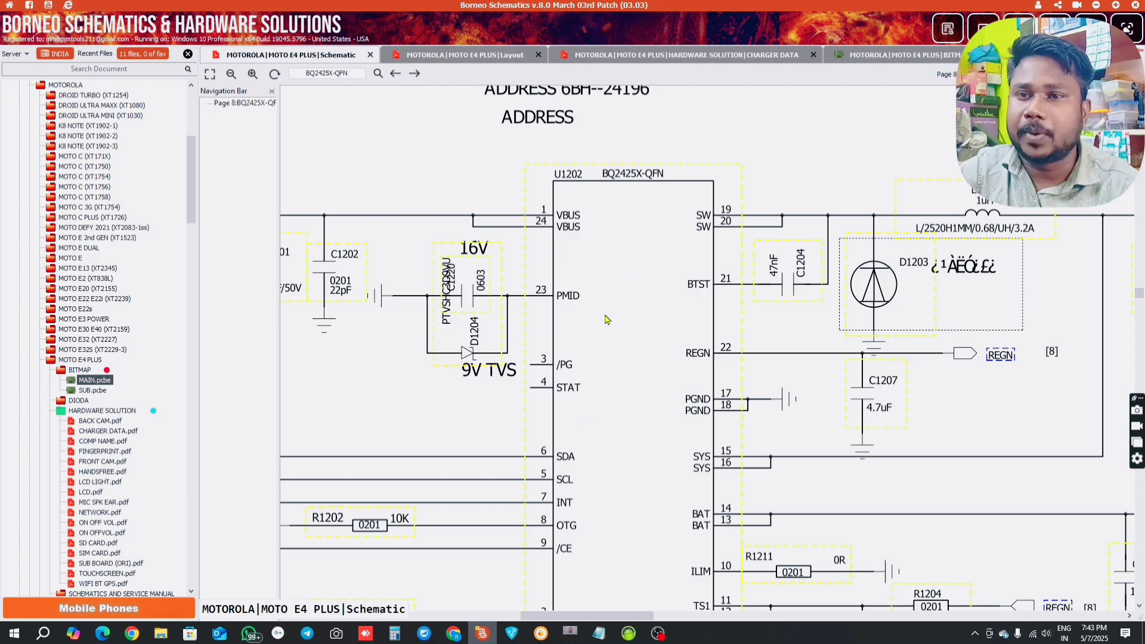
left_click_drag(540, 212, 715, 214)
left_click_drag(691, 295, 650, 226)
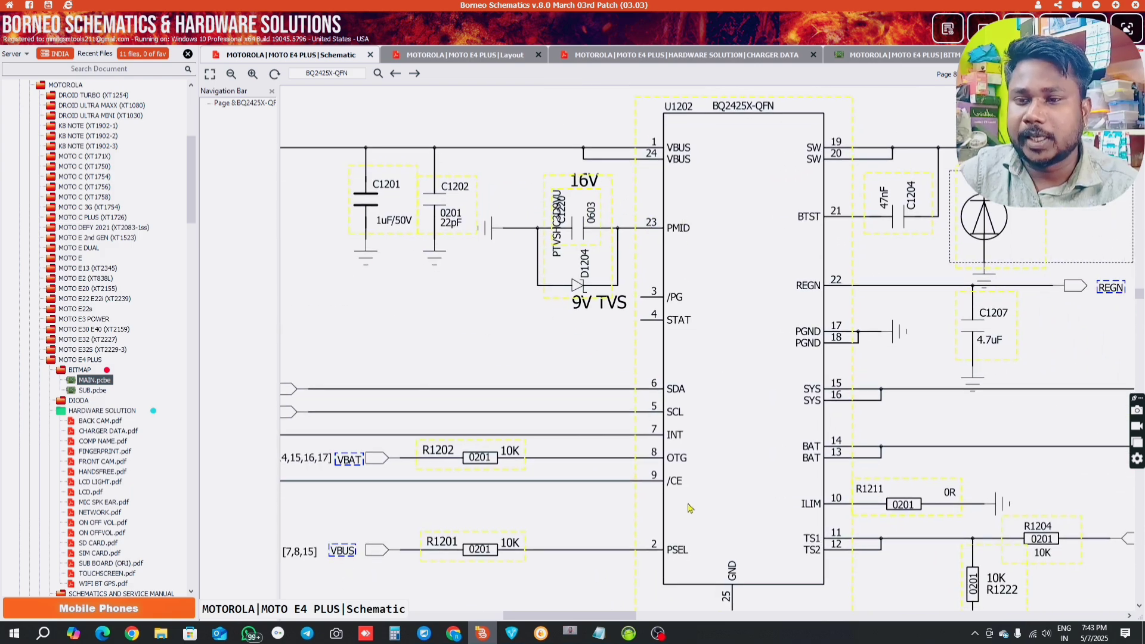
Recheck U1202's SW, BTST, REGN, SYS and BAT connections up close and again within the overall charging circuit.
left_click_drag(691, 509, 554, 507)
left_click_drag(800, 380, 559, 379)
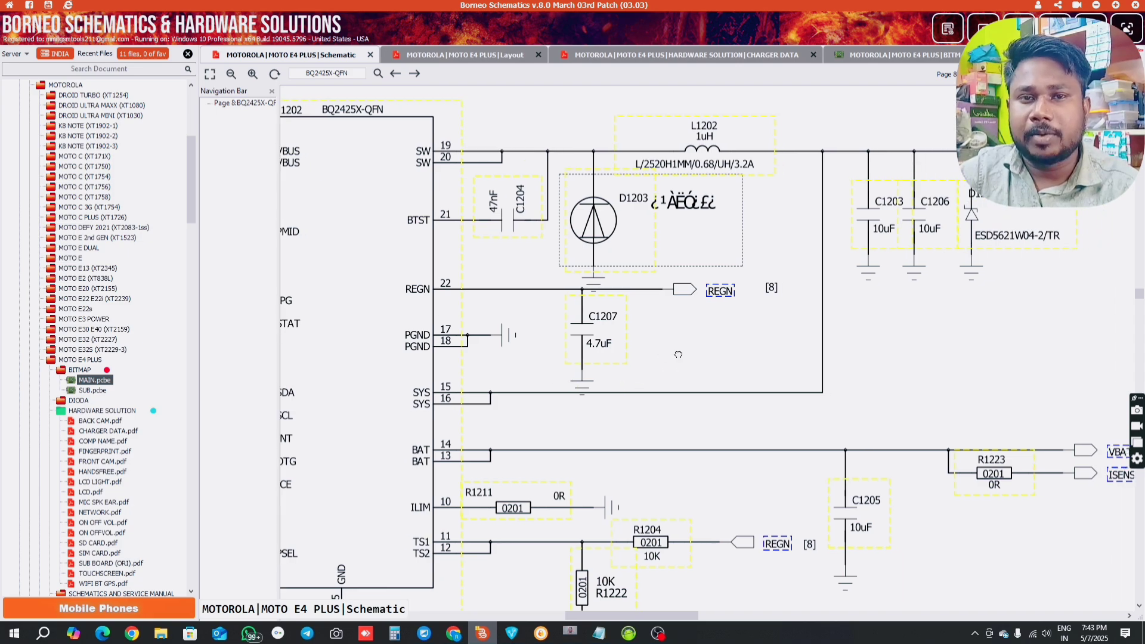
scroll(573, 347, "down", 3)
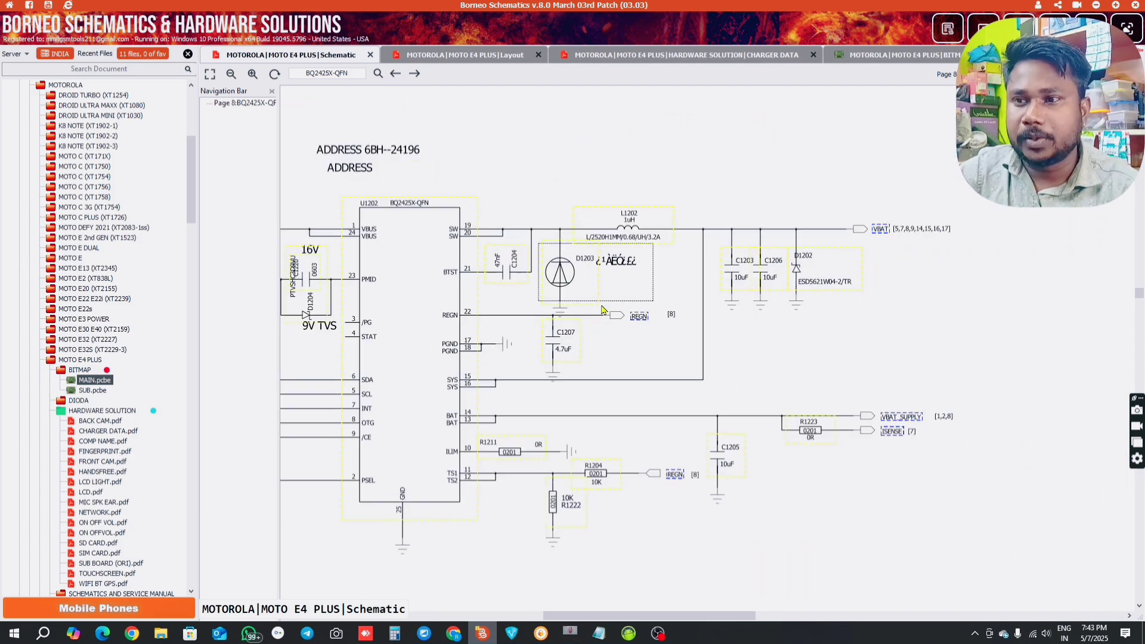
left_click_drag(307, 496, 545, 487)
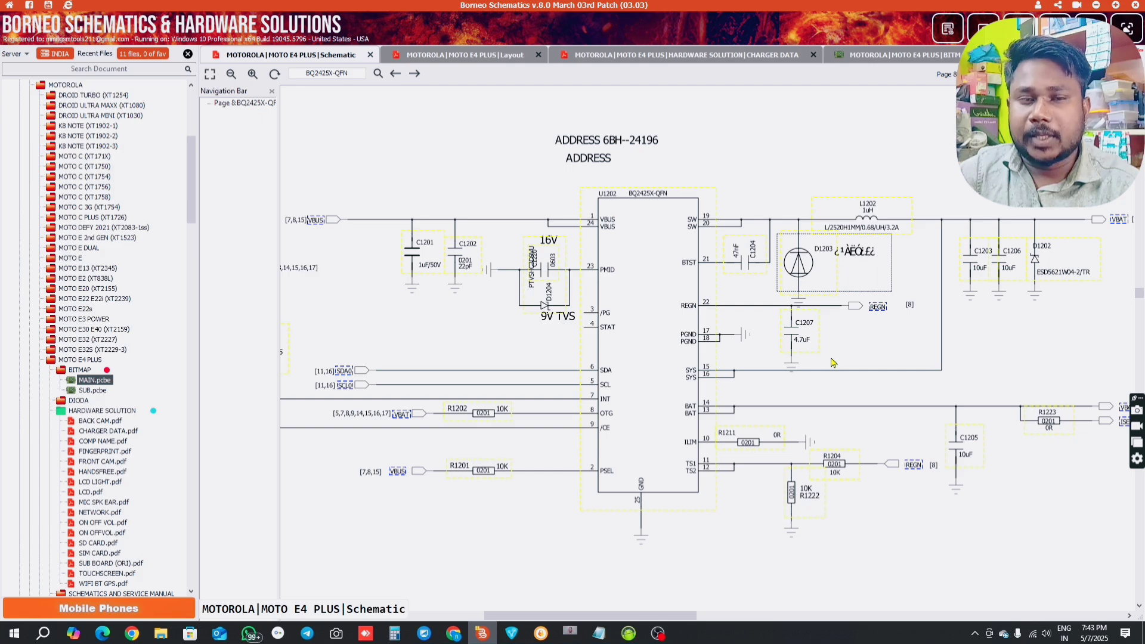